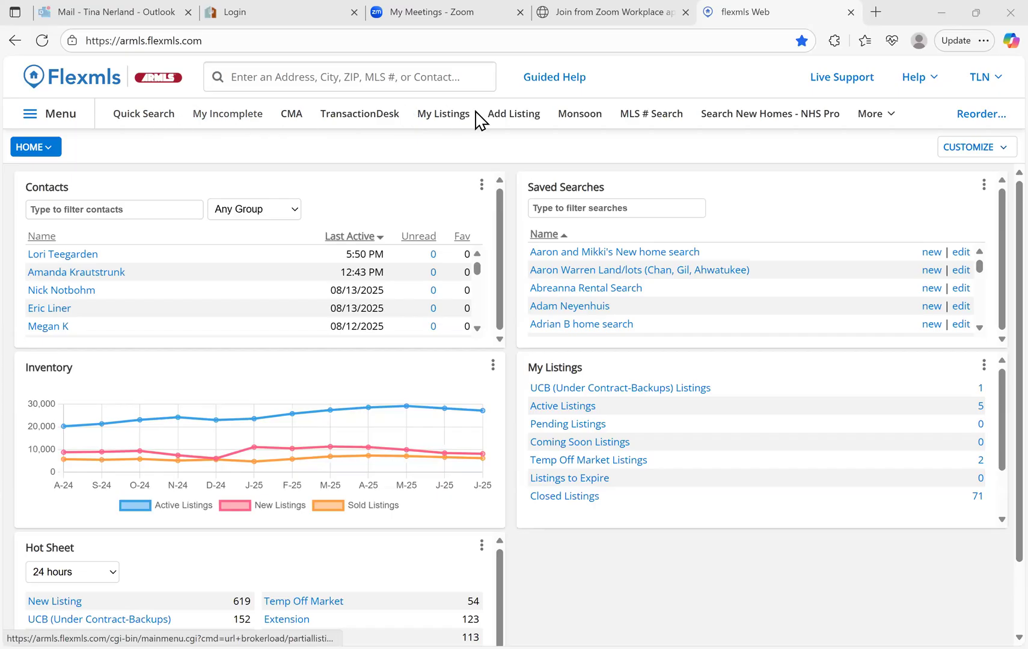
Step: Check My Listings among the starred menu favorites and open the My Listings page
left_click(453, 124)
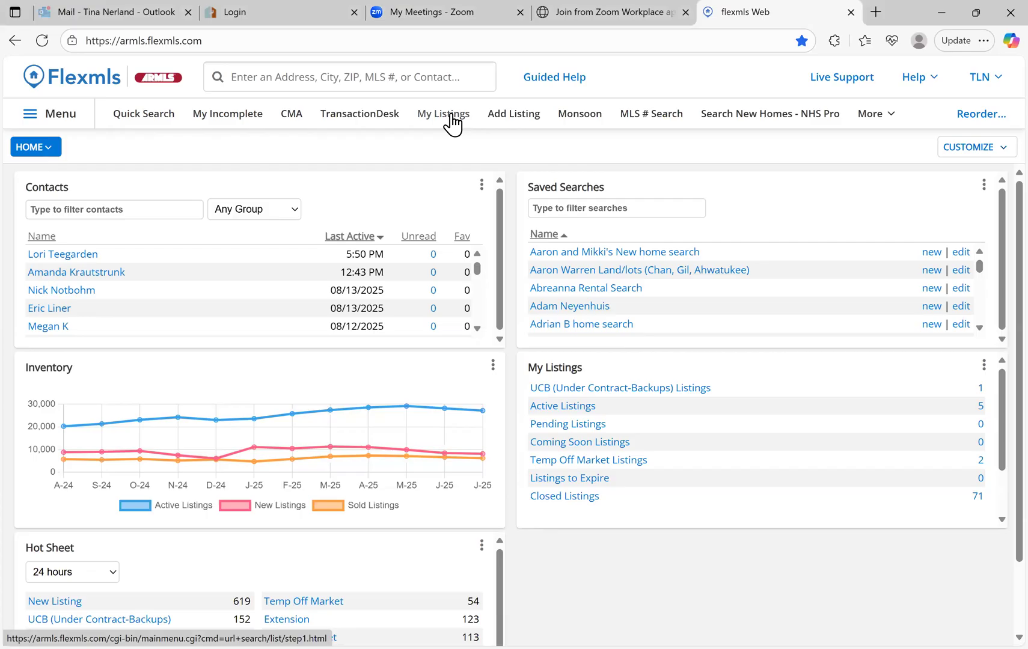
left_click(58, 121)
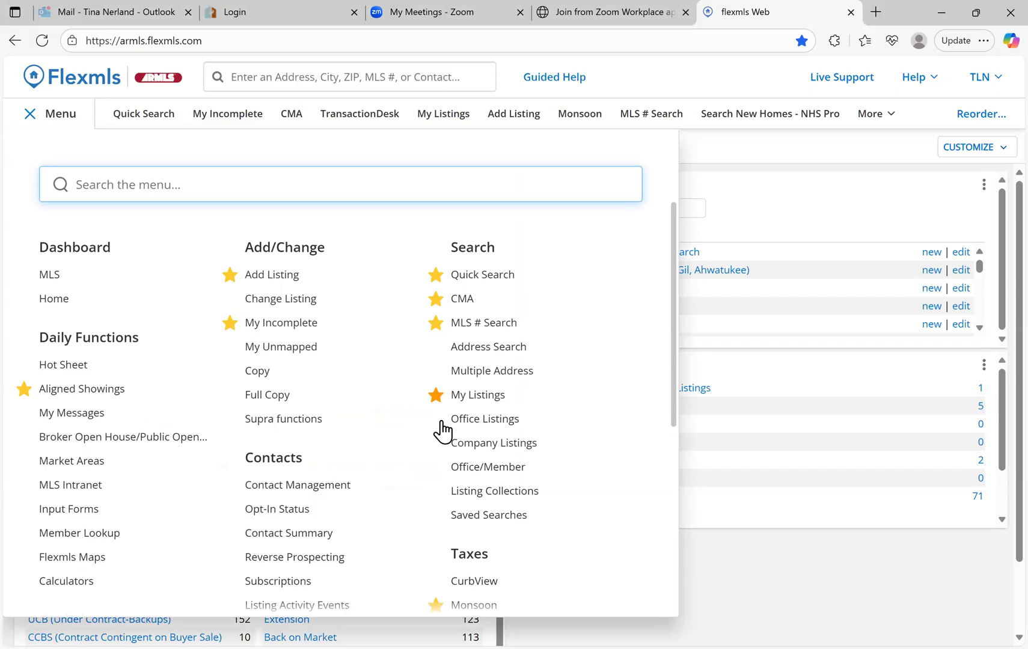
left_click(435, 419)
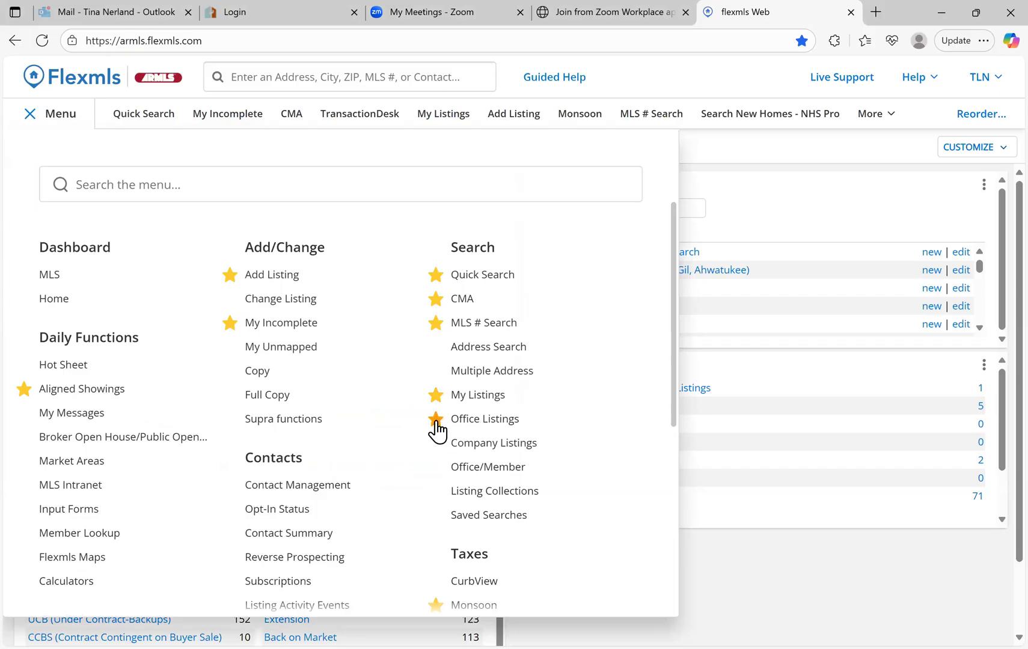
left_click(453, 120)
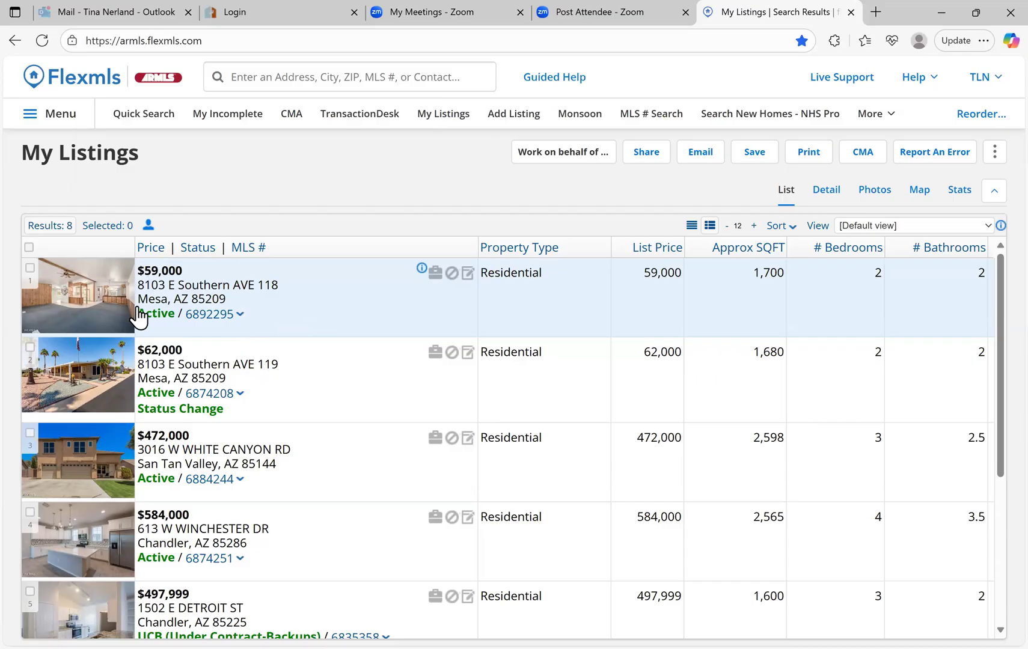
Step: Open the first listing, priced at $59,000, for editing from its listing options
left_click(240, 316)
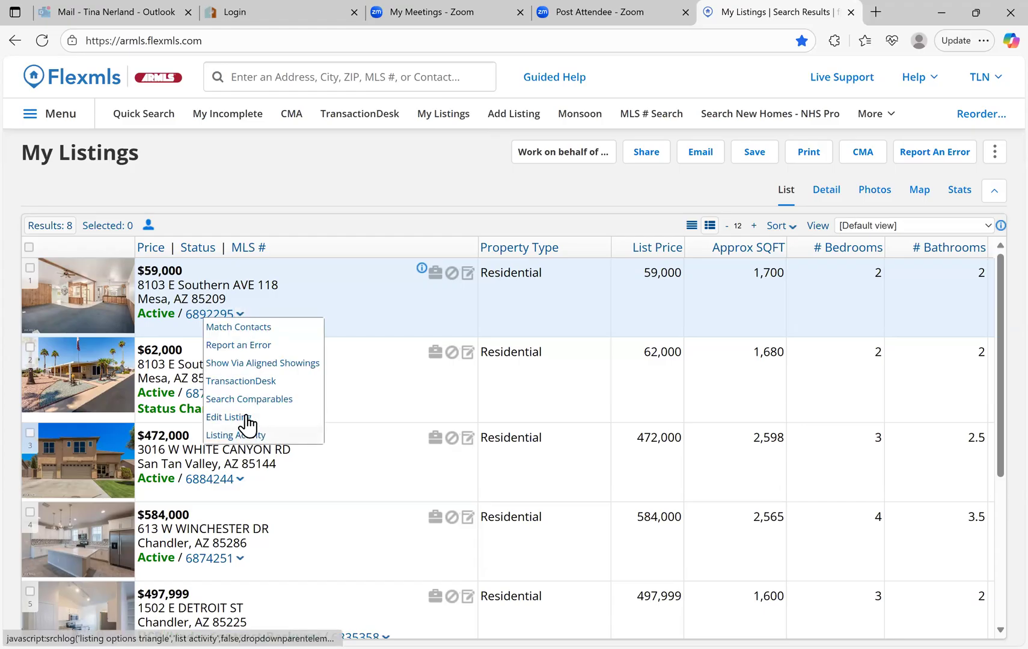
left_click(240, 317)
left_click(240, 316)
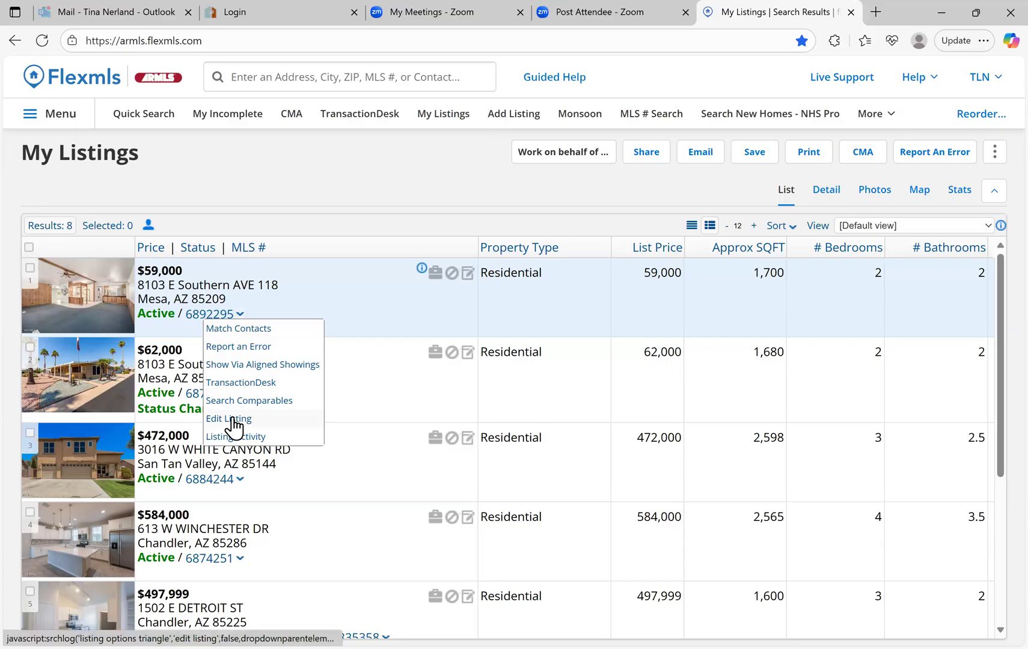
left_click(234, 421)
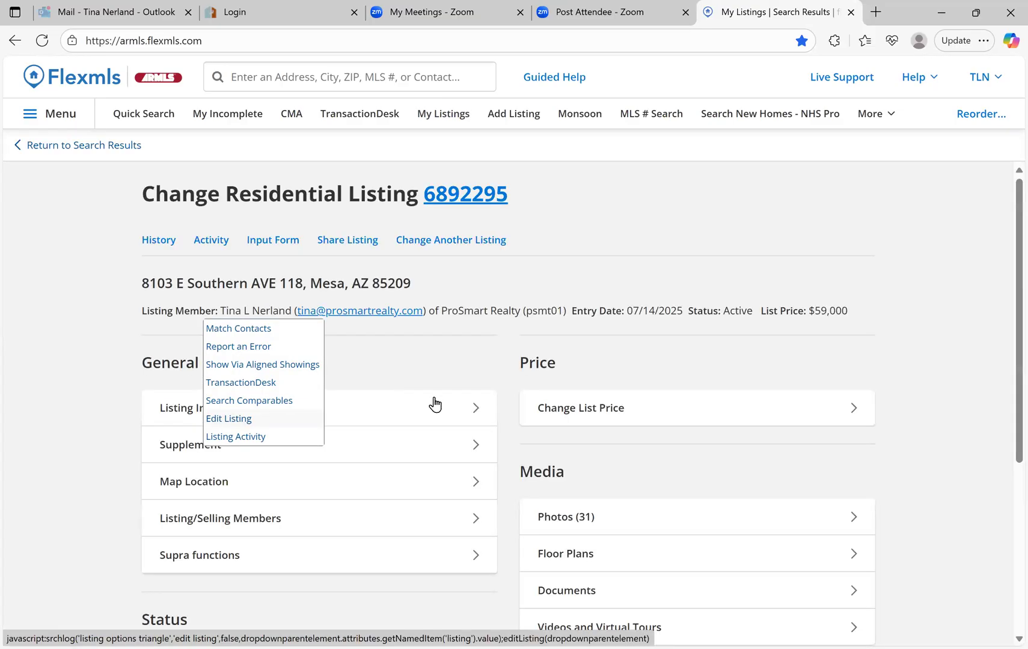
Step: View the listing's Supplement page, return to the search results and reopen the $59,000 listing for editing
scroll(472, 373, "down", 1)
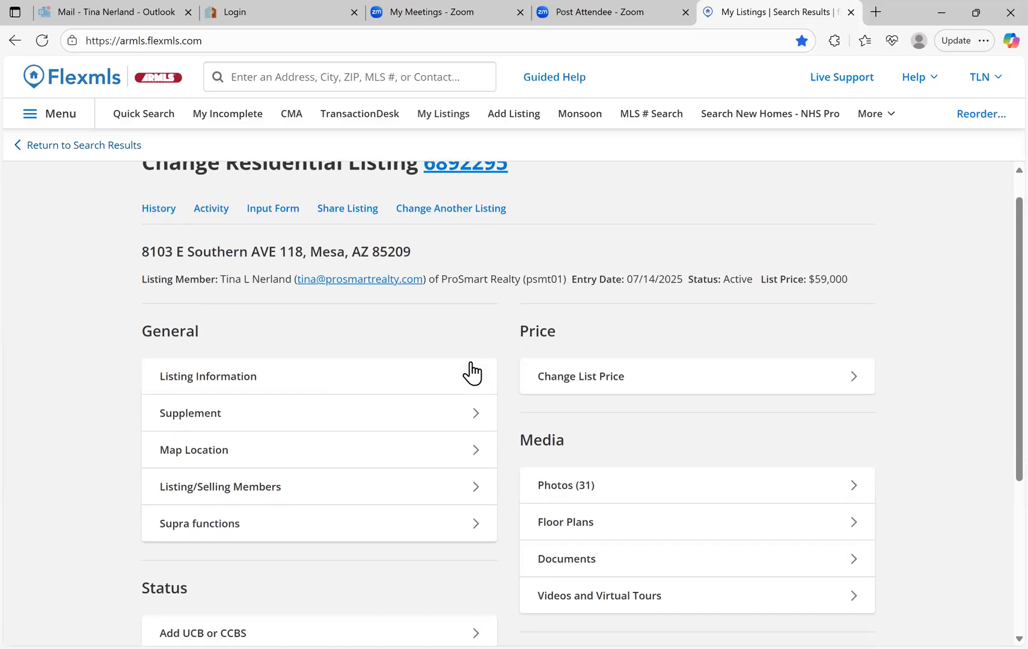
scroll(472, 373, "down", 1)
scroll(472, 373, "down", 1)
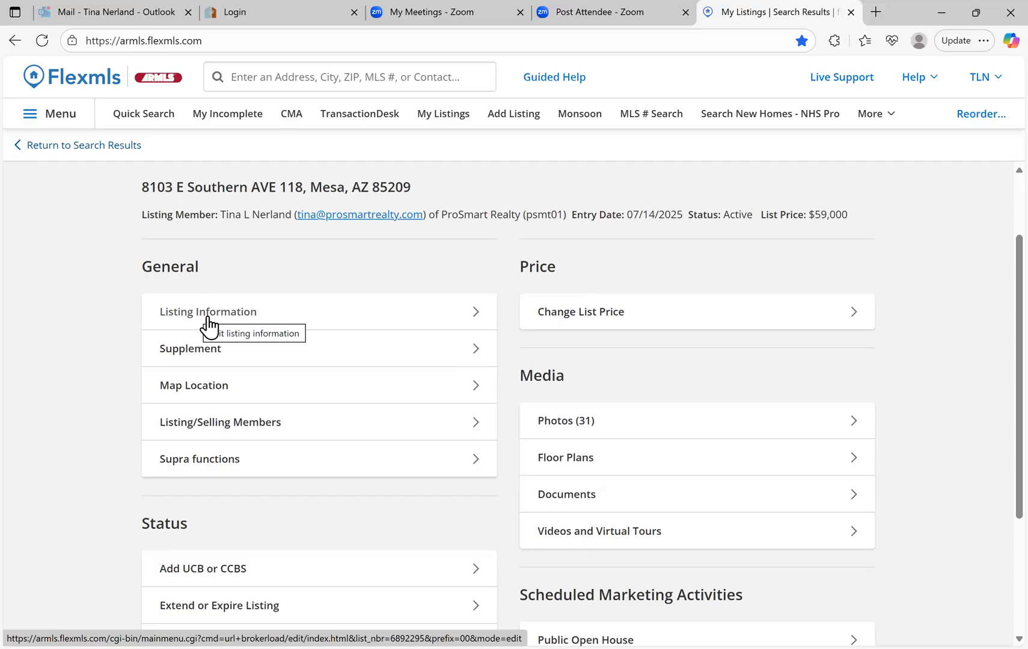
left_click(193, 355)
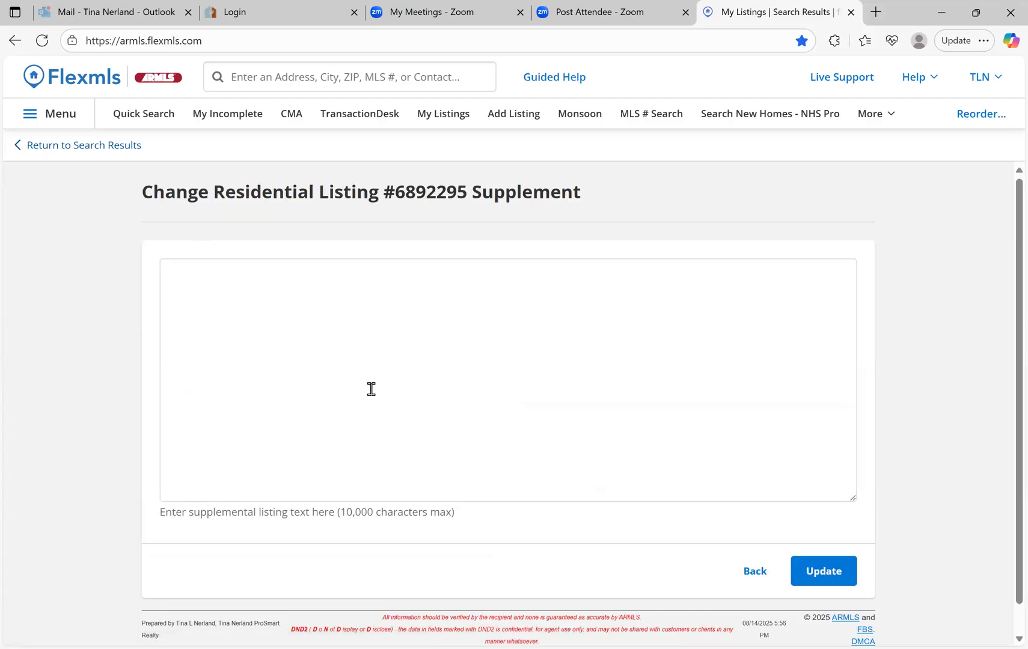
left_click(104, 145)
left_click(240, 313)
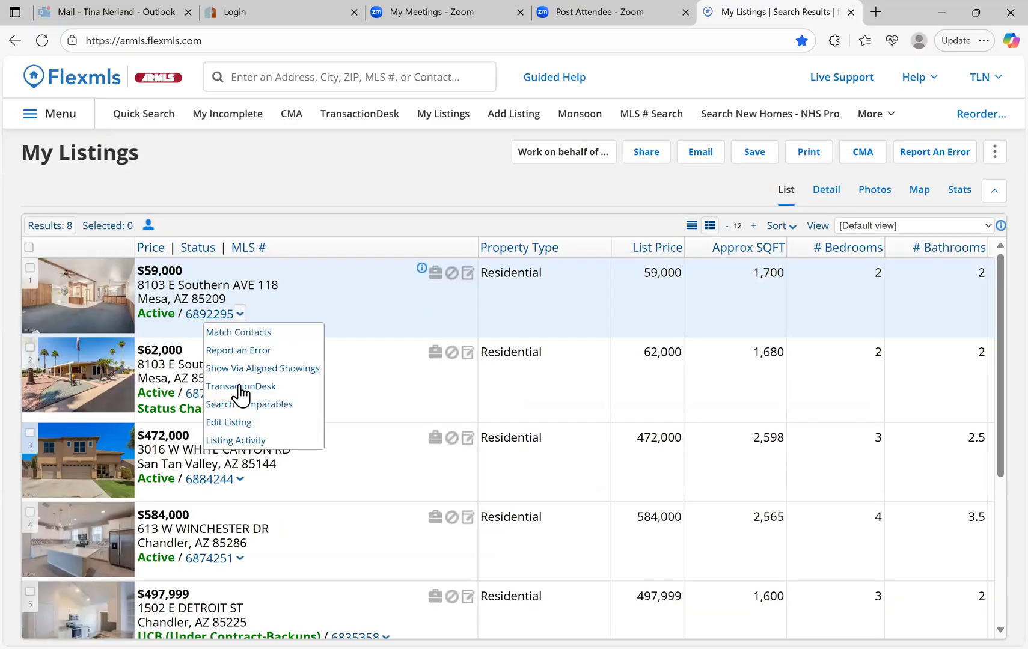
left_click(243, 422)
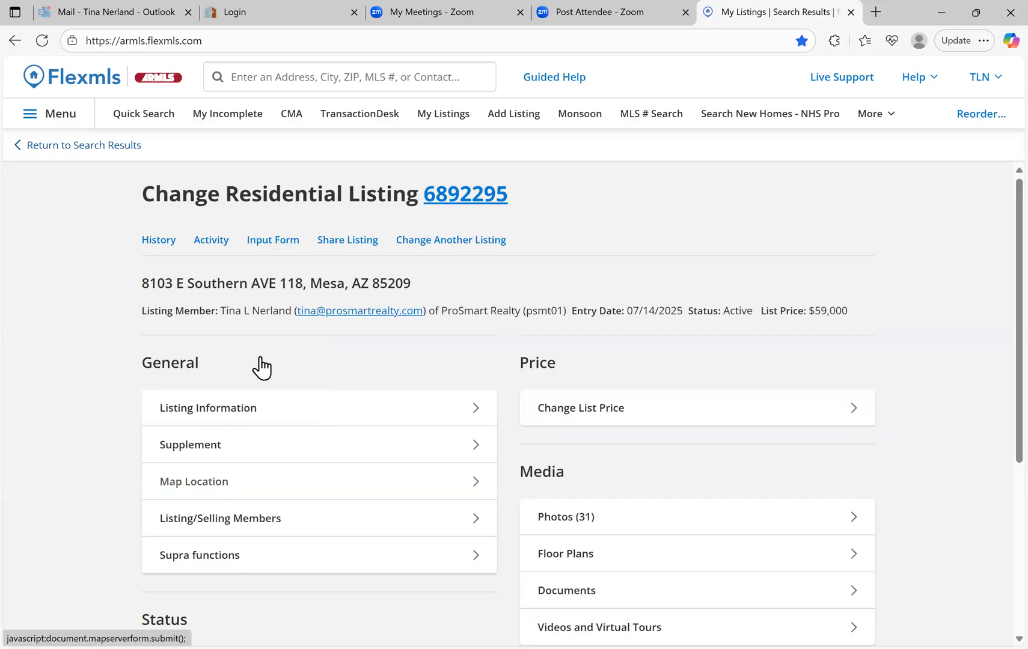
Step: View the listing's Supra functions page and return to the listing's change page
scroll(262, 367, "down", 2)
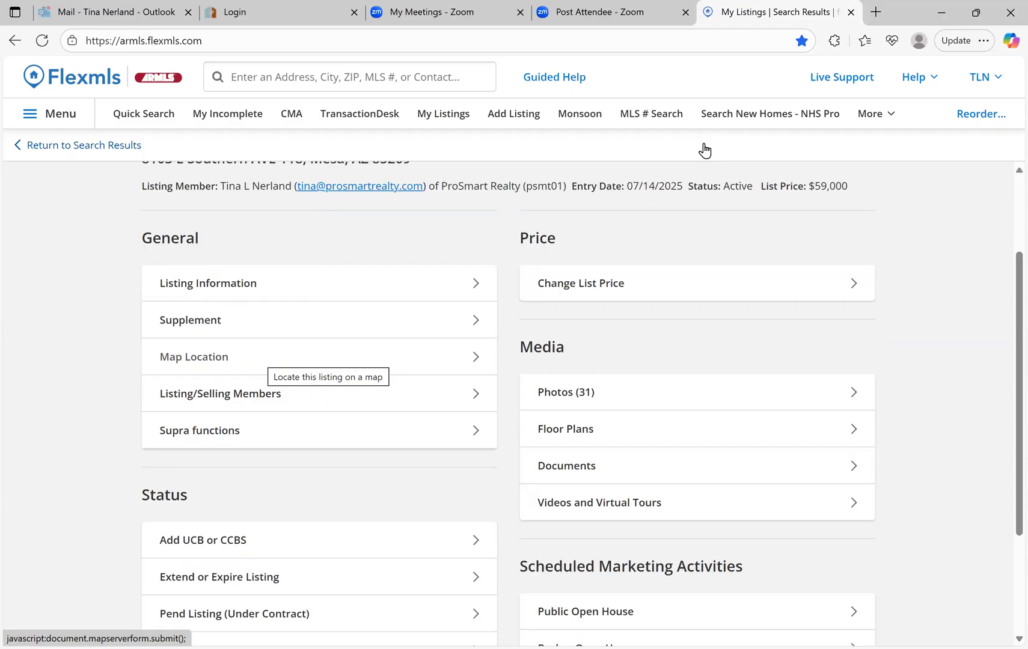
left_click(226, 442)
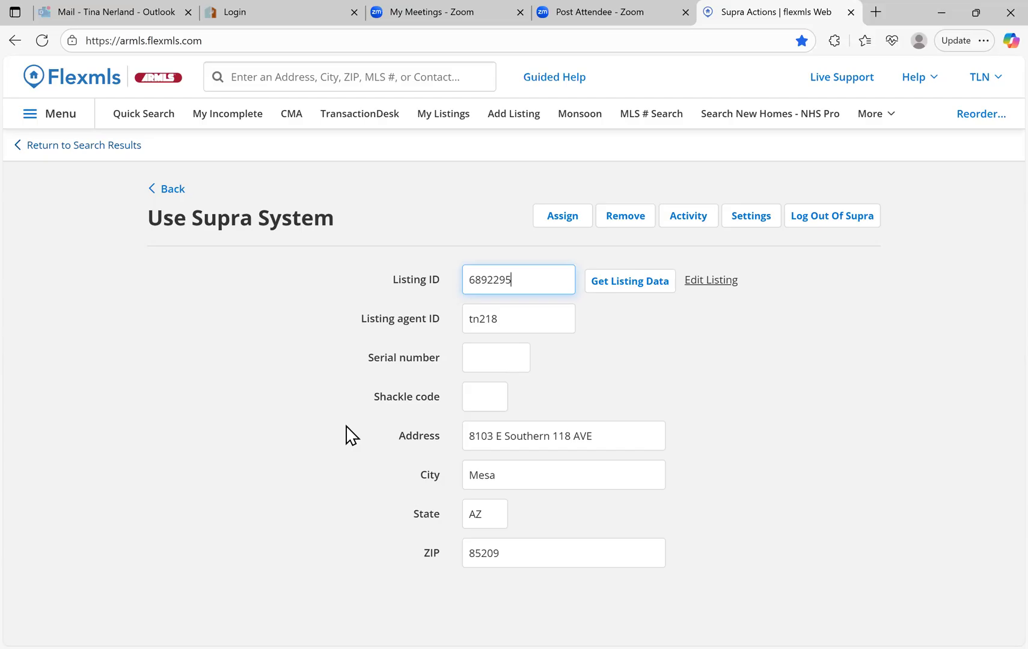
scroll(614, 395, "down", 1)
left_click(164, 190)
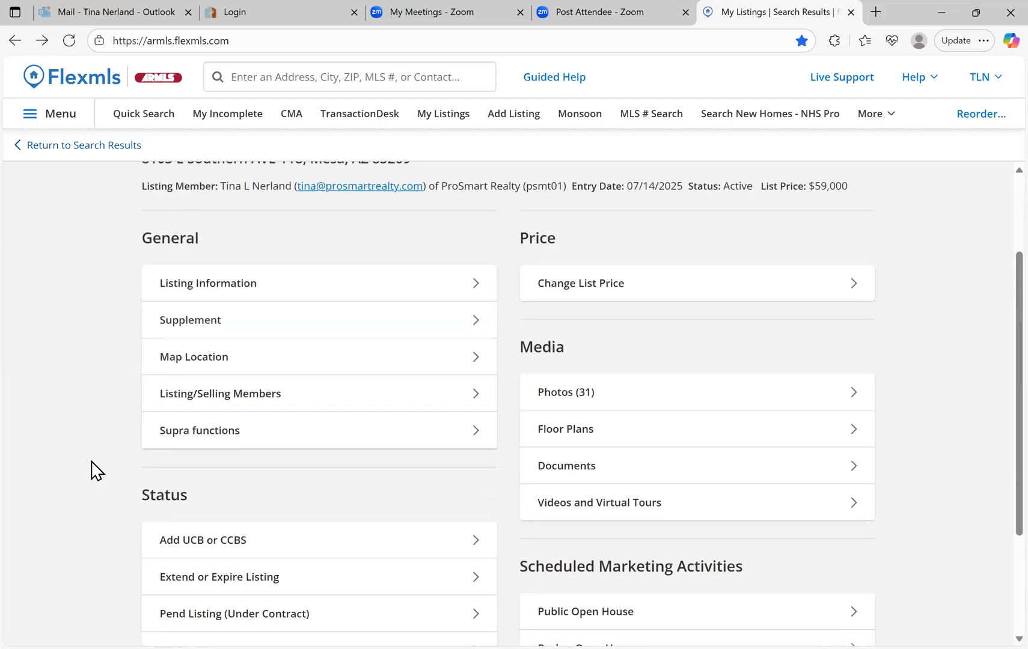
Step: Open the Add UCB or CCBS status change and set its status to UCB (Under Contract-Backups)
scroll(95, 470, "down", 3)
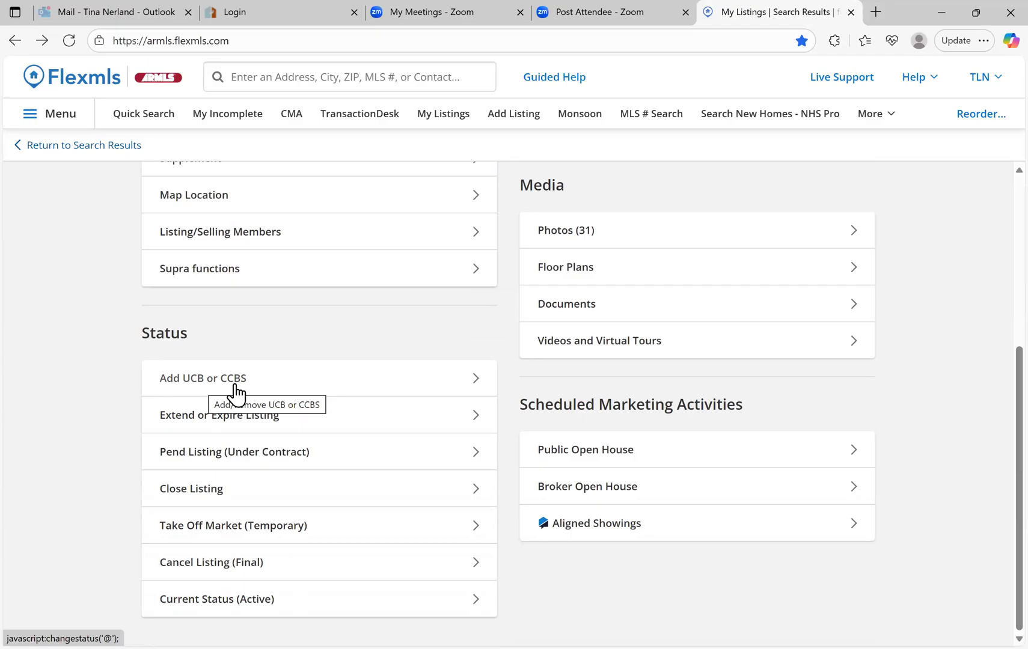
left_click(196, 385)
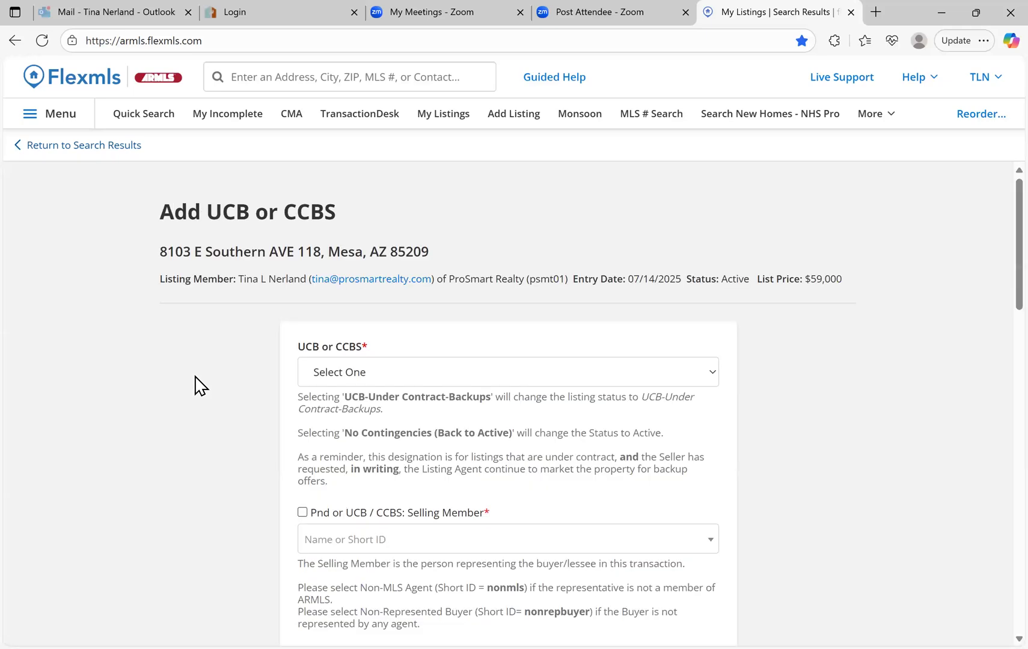
left_click(335, 373)
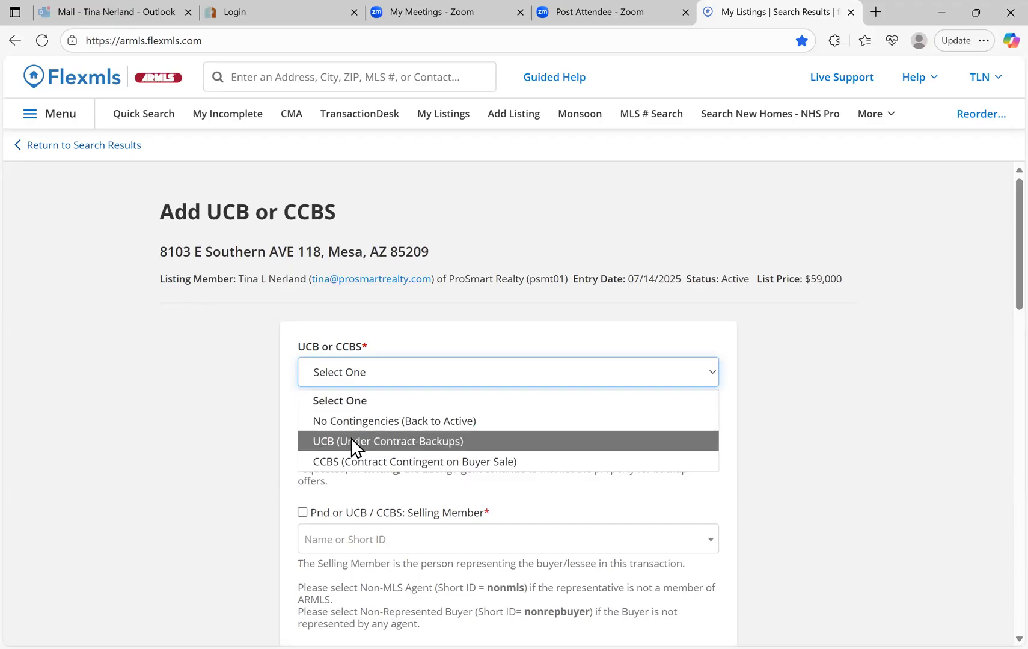
left_click(351, 440)
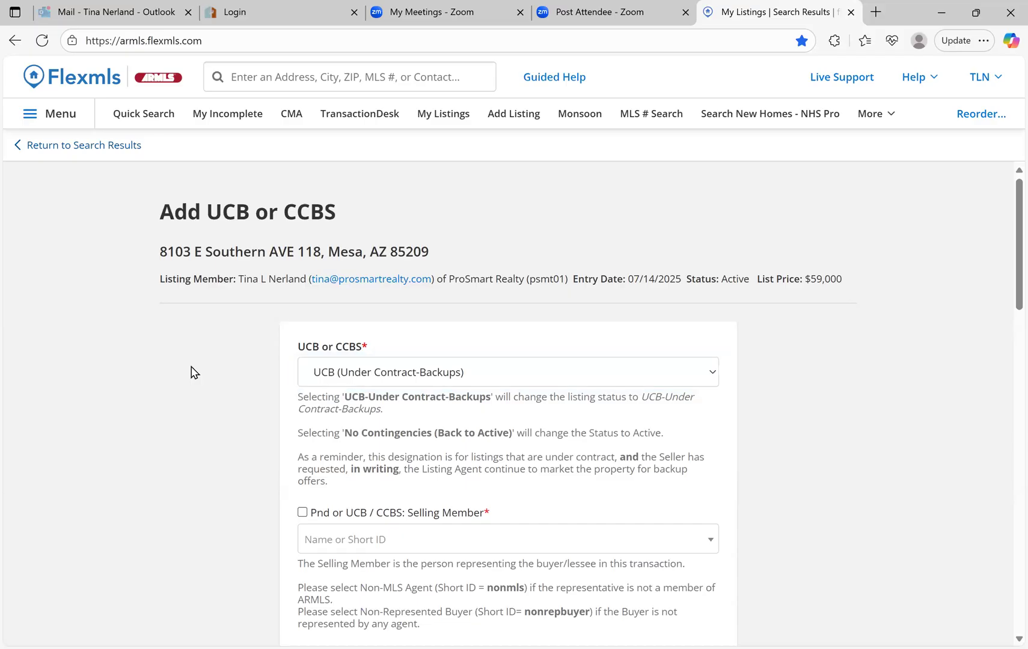
Step: Switch to Outlook, select Wednesday's offer email for the $59,000 listing and open its BS - Offer Southern.pdf attachment
scroll(191, 373, "down", 2)
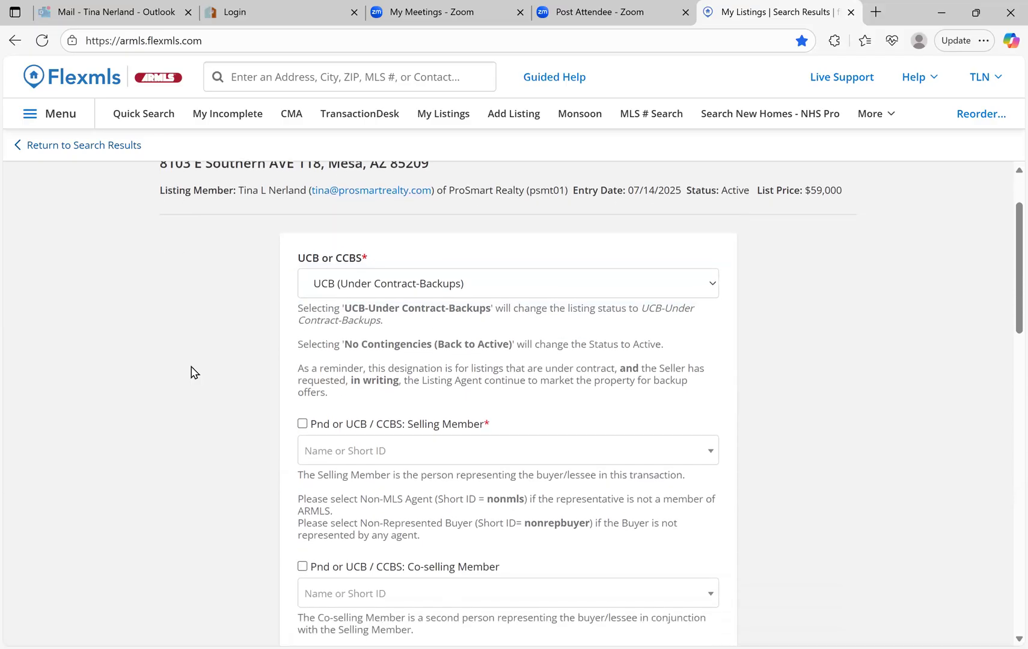
scroll(192, 373, "down", 2)
scroll(191, 373, "up", 1)
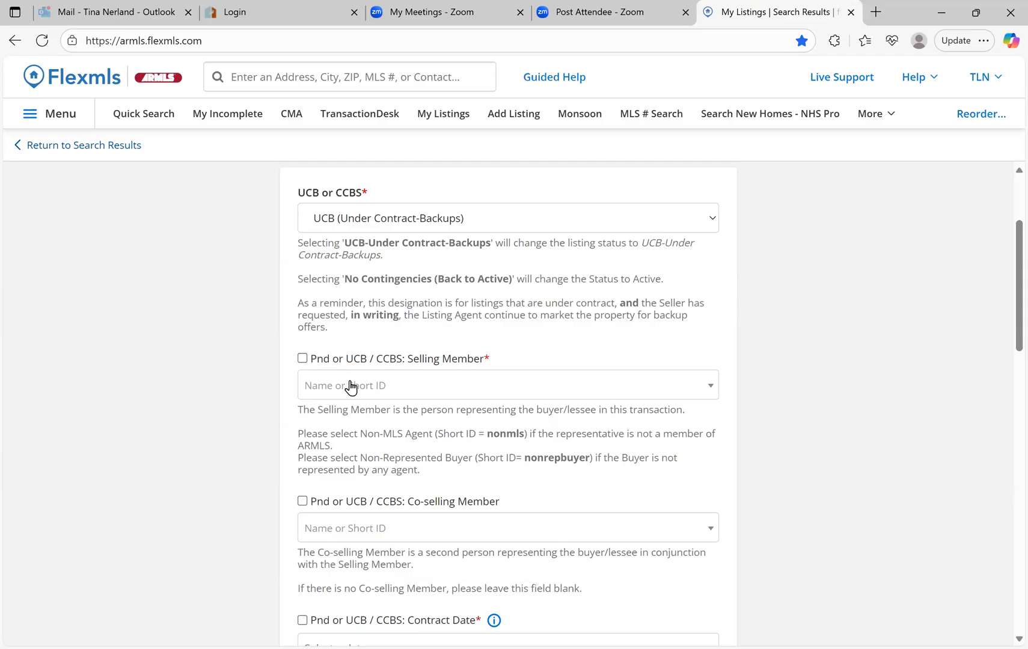
left_click(71, 12)
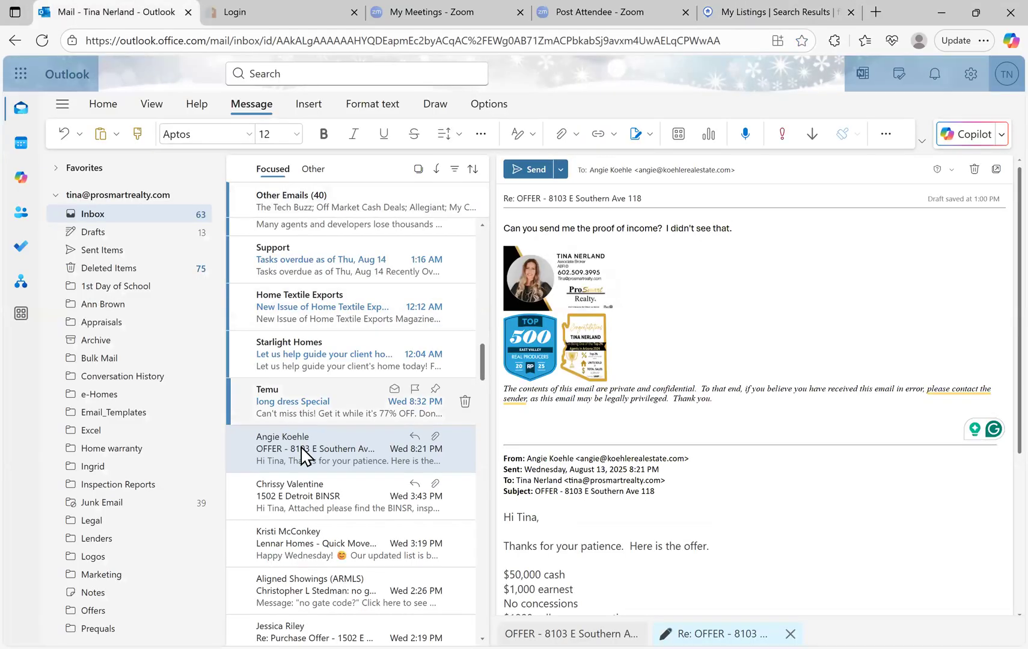
left_click(343, 450)
scroll(548, 419, "down", 5)
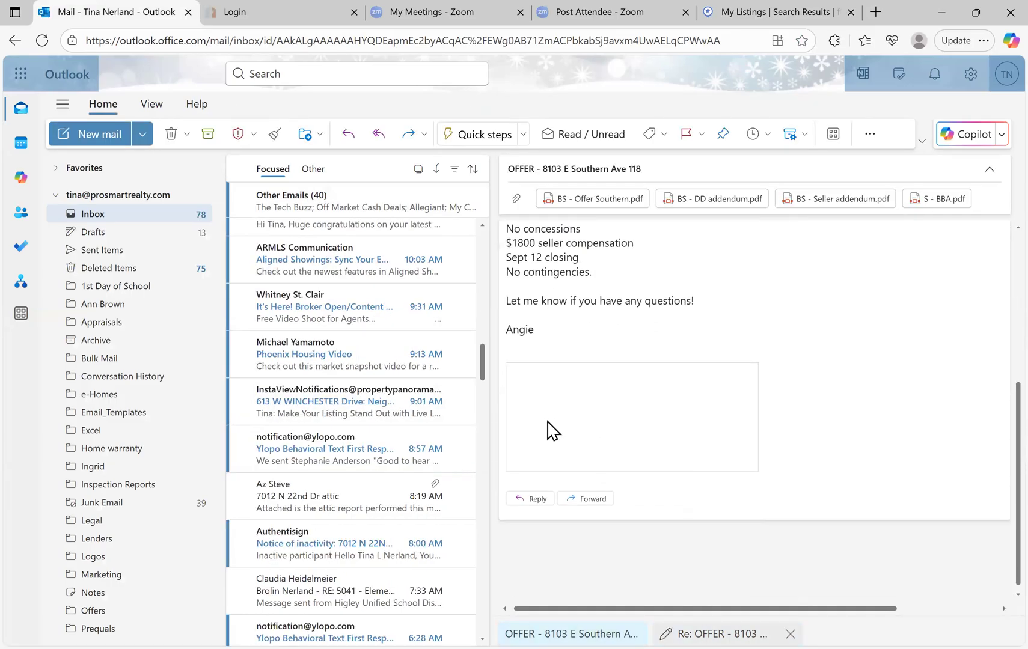
scroll(288, 310, "down", 2)
scroll(288, 310, "down", 5)
scroll(287, 310, "down", 3)
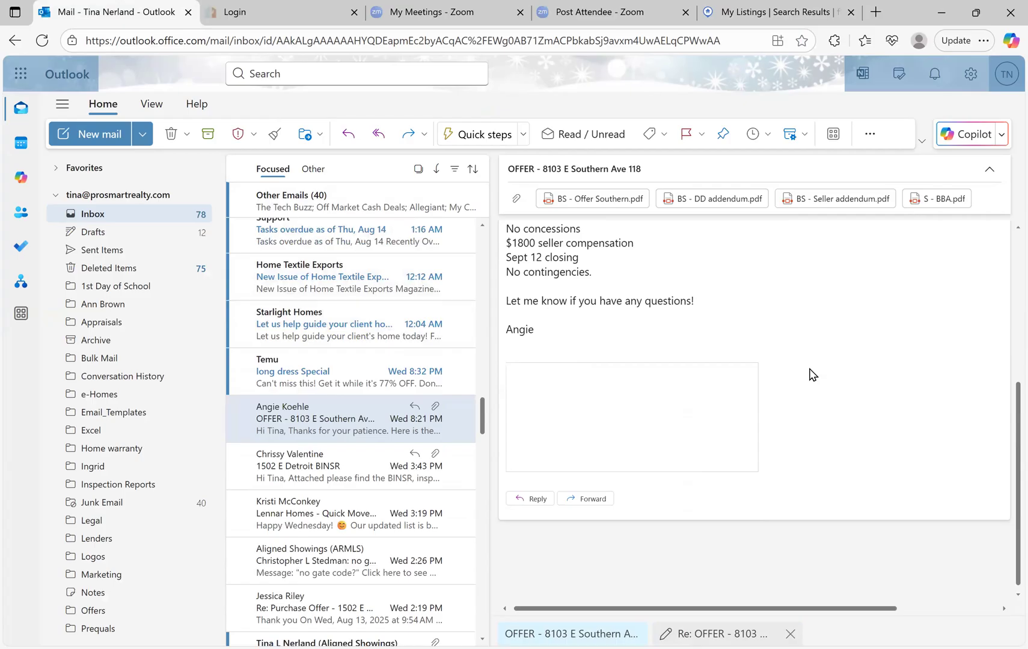
scroll(812, 374, "up", 5)
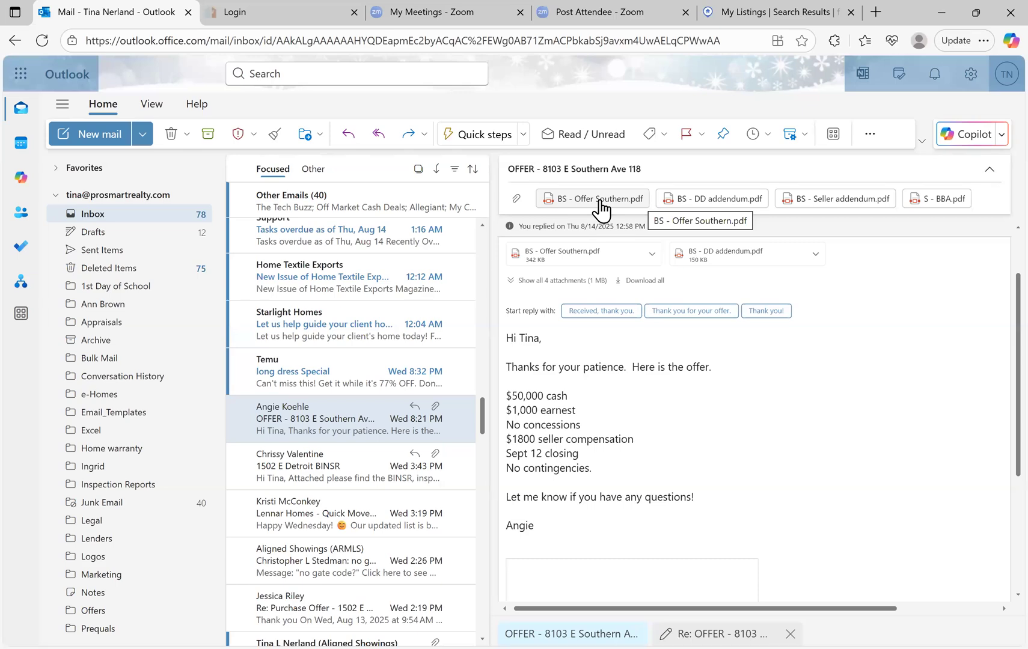
left_click(601, 205)
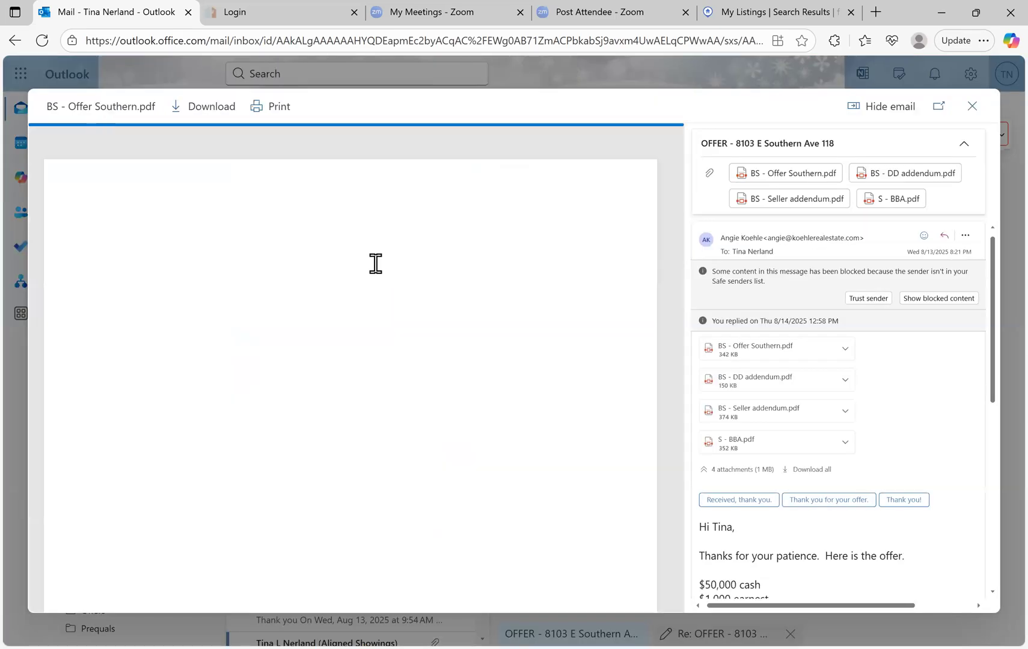
Step: Find the buyer's broker details in section 9q on page 10 of the offer
scroll(376, 263, "down", 10)
scroll(376, 263, "down", 20)
scroll(376, 264, "down", 20)
scroll(376, 263, "down", 8)
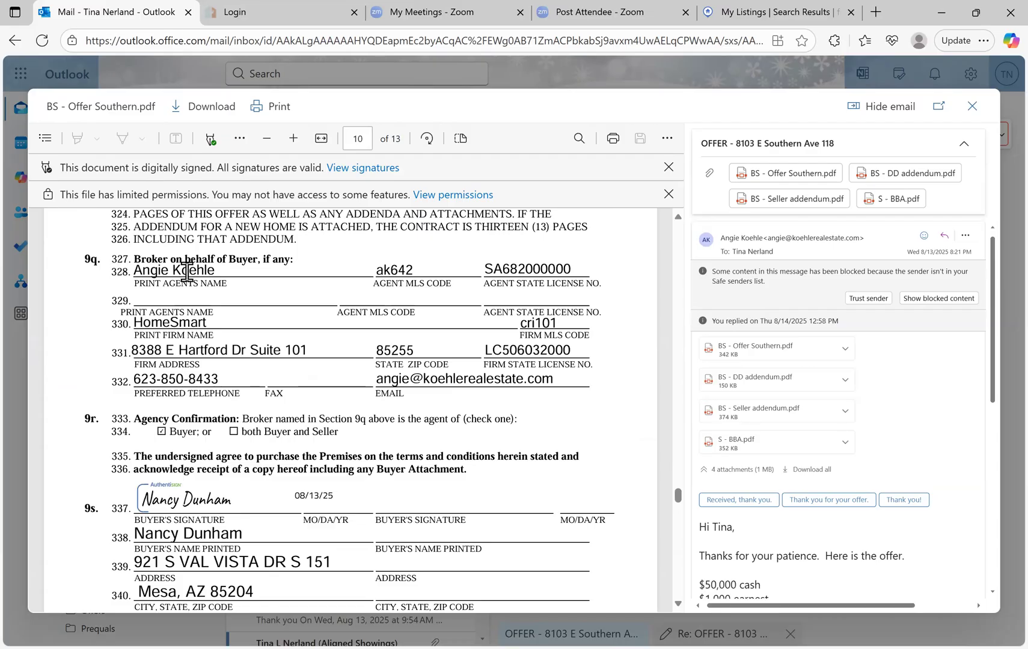
Step: Switch back to Flexmls and select the buyer's agent from the offer as the Selling Member
left_click(749, 8)
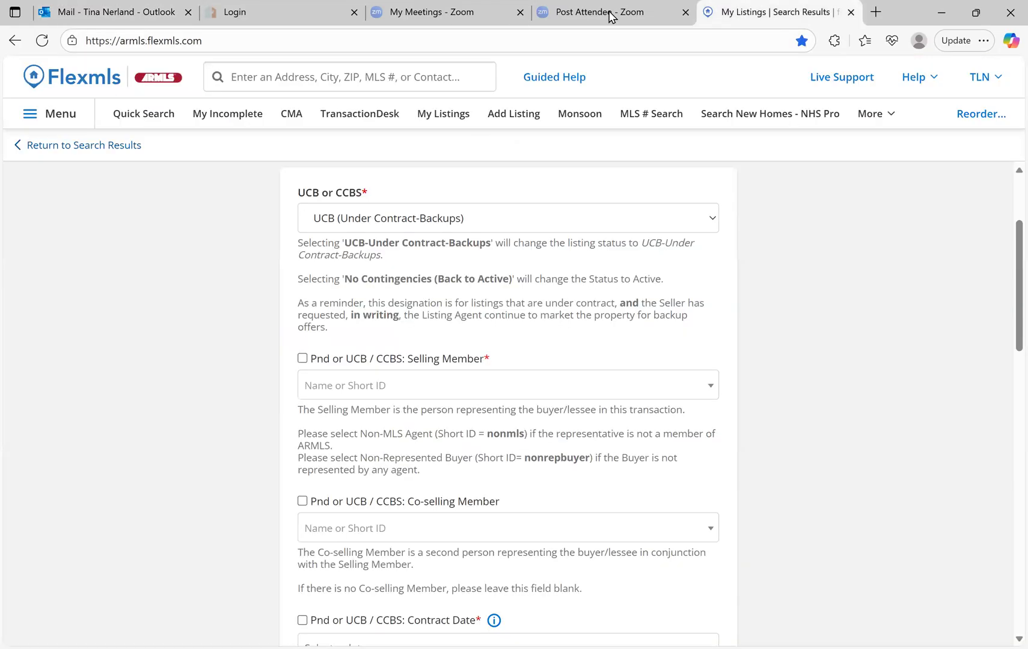
left_click(372, 388)
type("angie k")
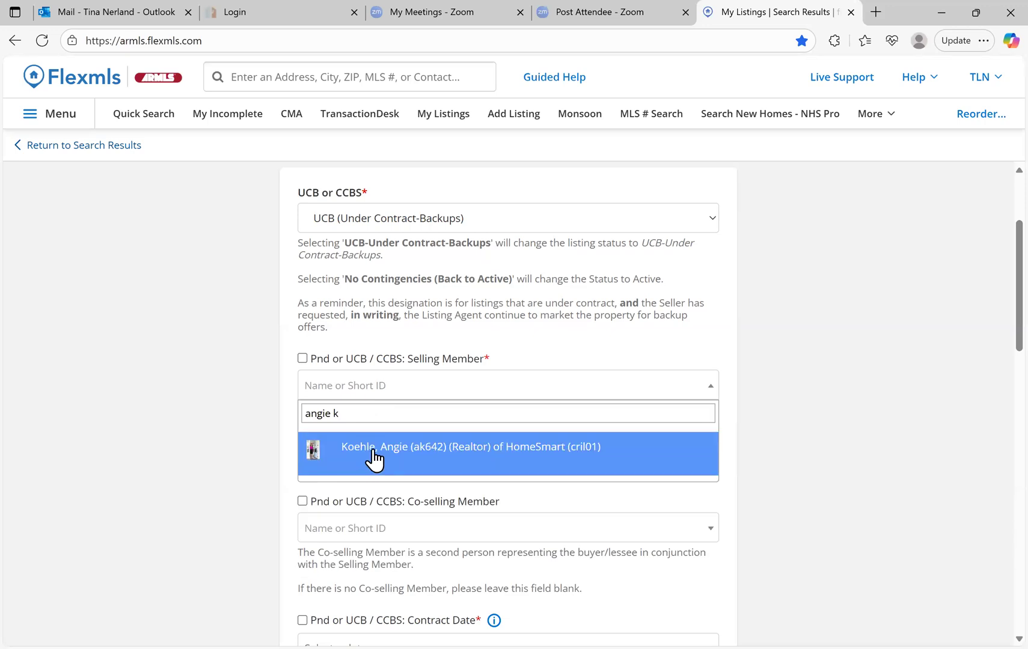
left_click(373, 451)
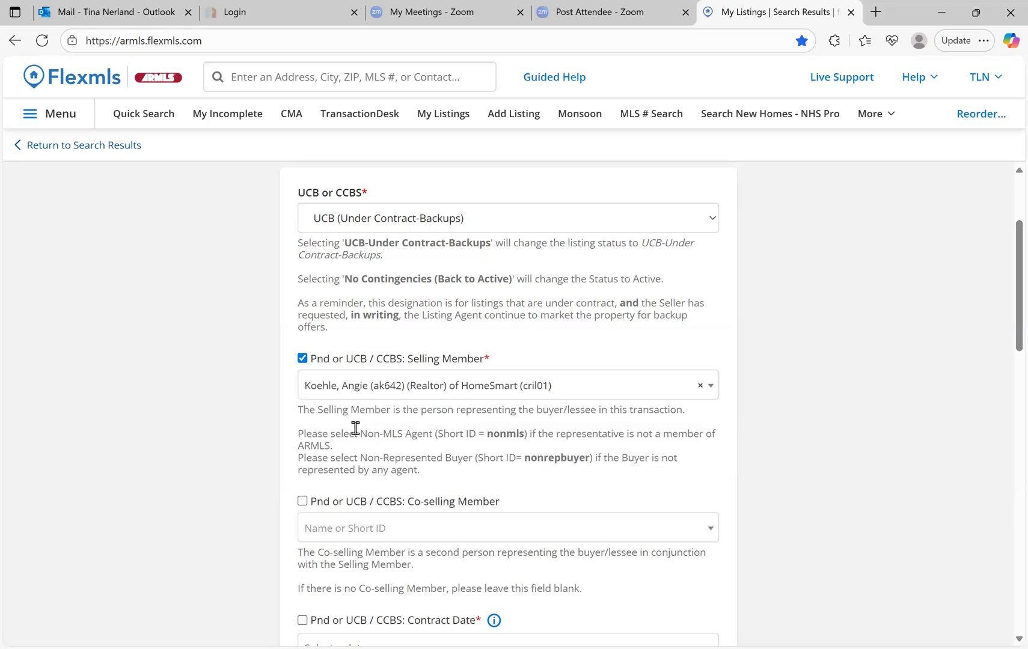
Step: Leave the Co-selling Member blank and set the Contract Date to 8/14/2025
scroll(355, 428, "down", 1)
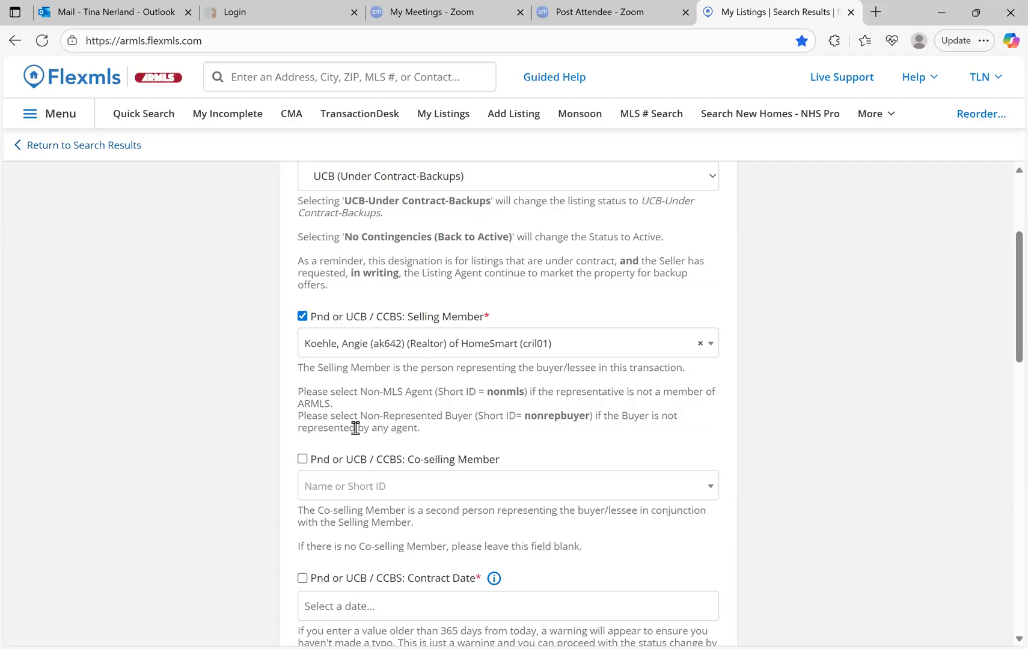
scroll(355, 428, "down", 1)
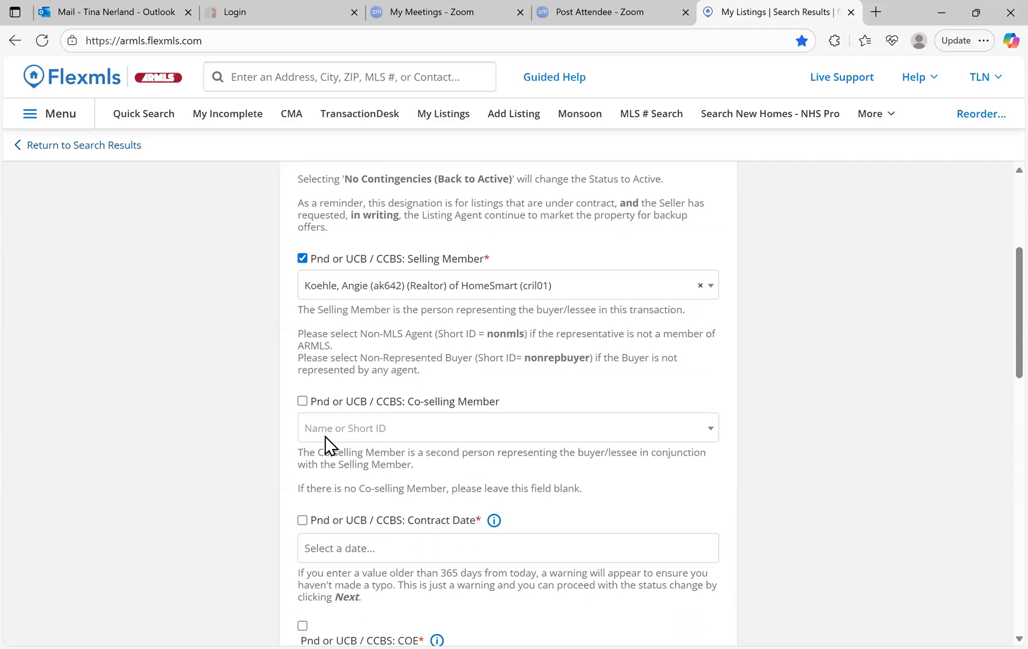
scroll(345, 468, "down", 1)
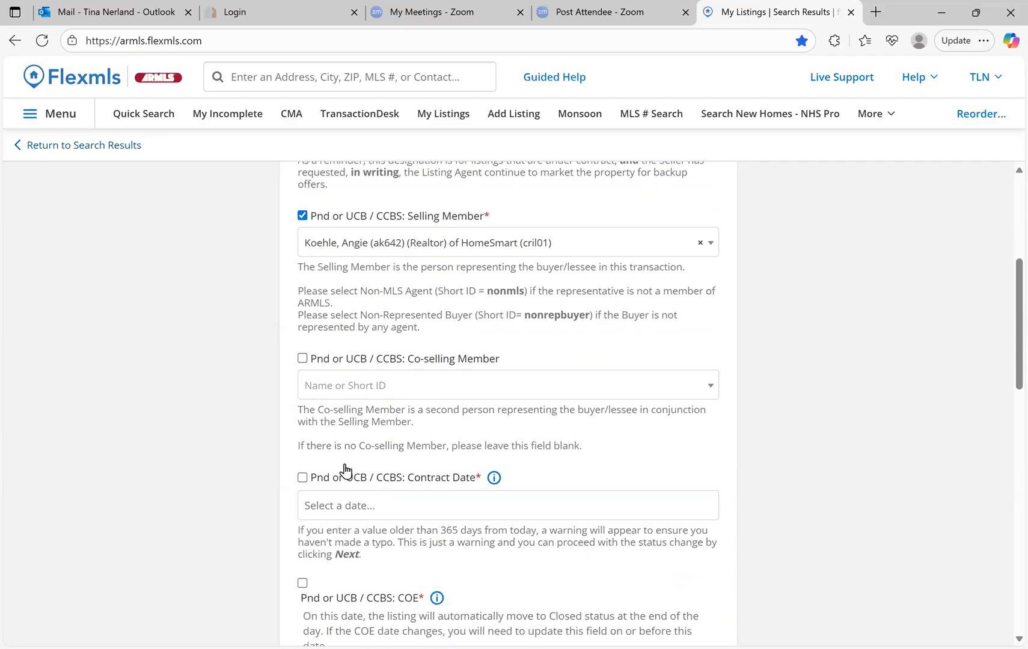
scroll(346, 469, "down", 1)
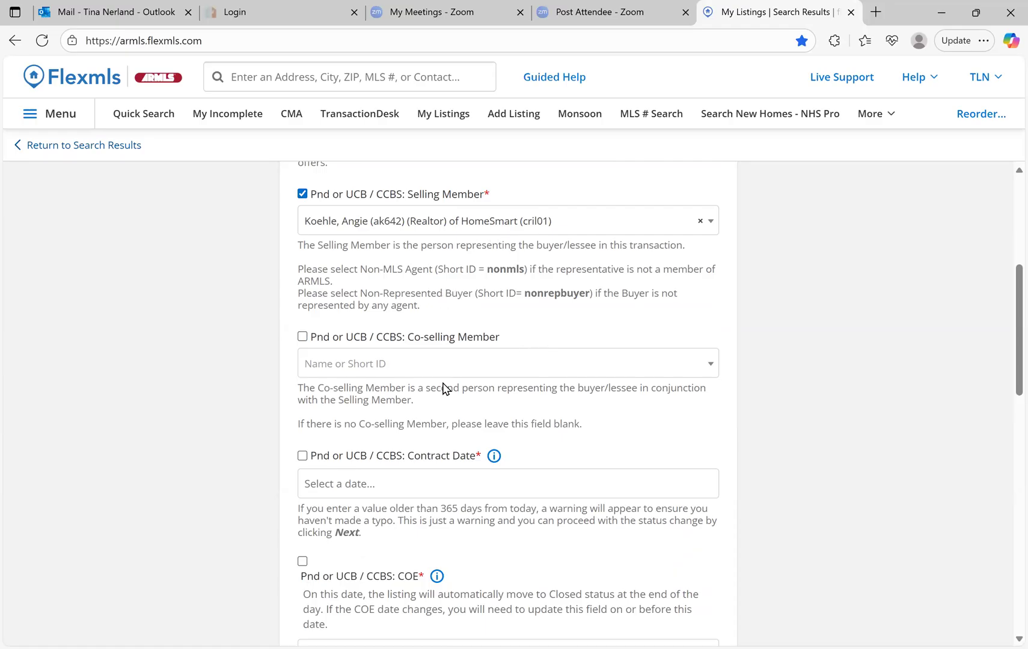
scroll(428, 415, "down", 1)
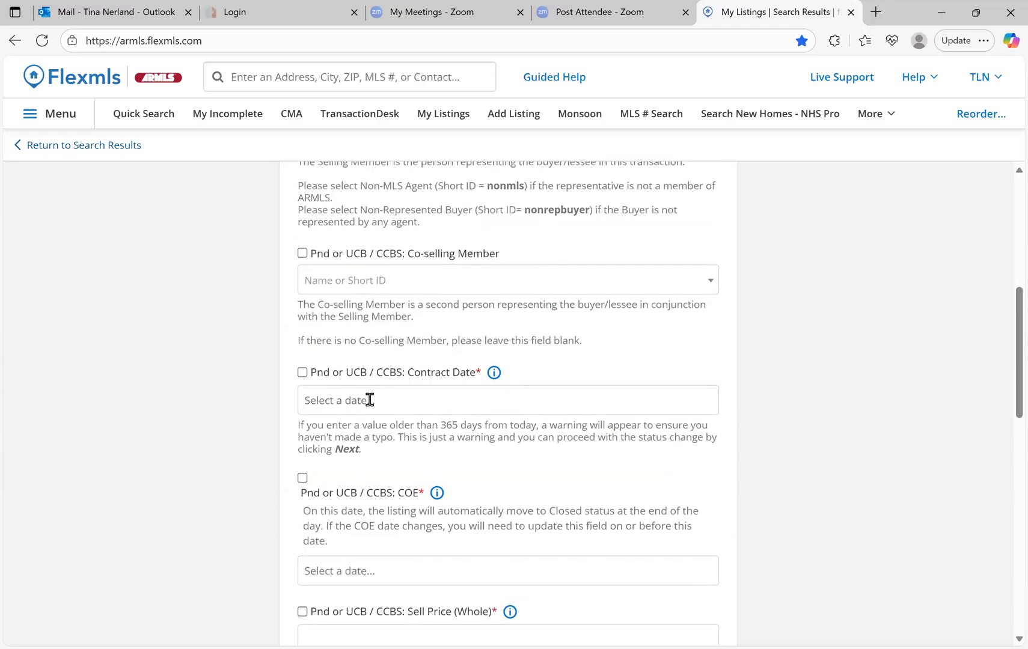
left_click(369, 400)
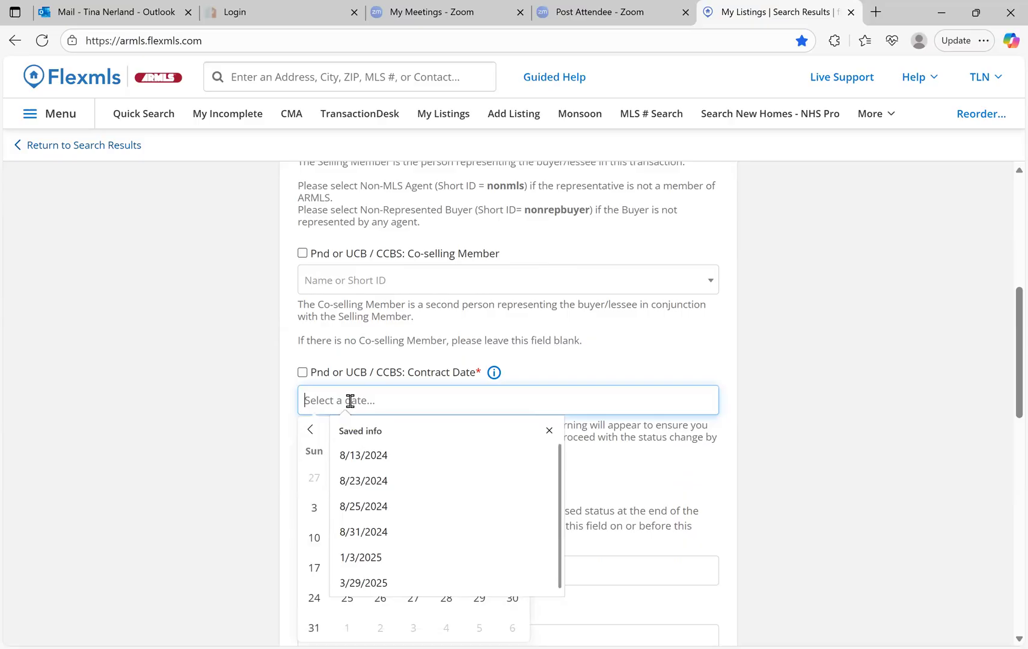
left_click(549, 431)
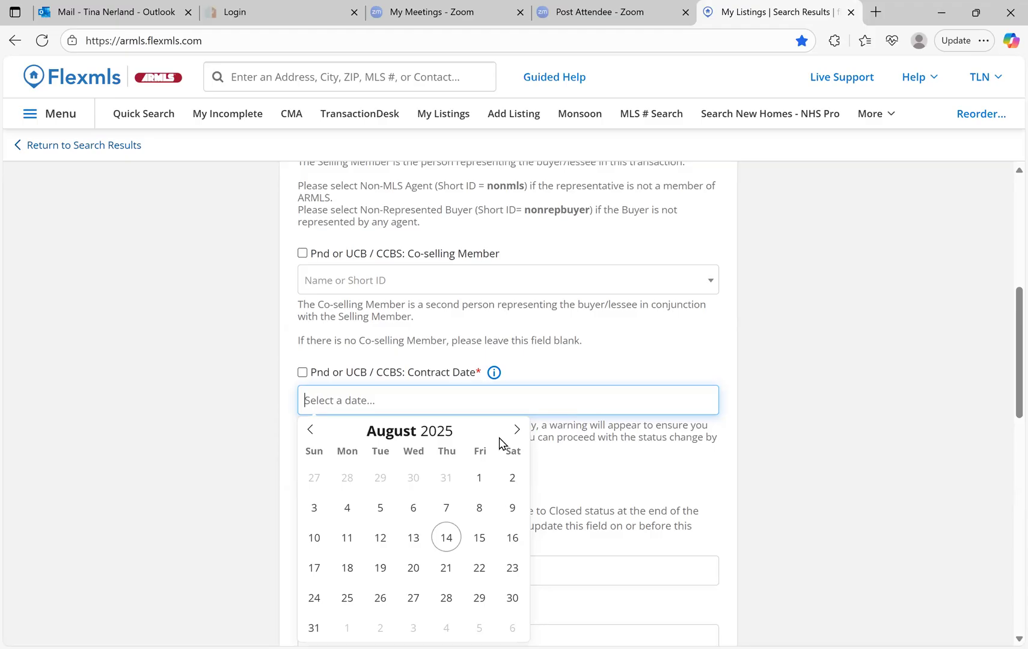
scroll(499, 443, "down", 1)
left_click(447, 499)
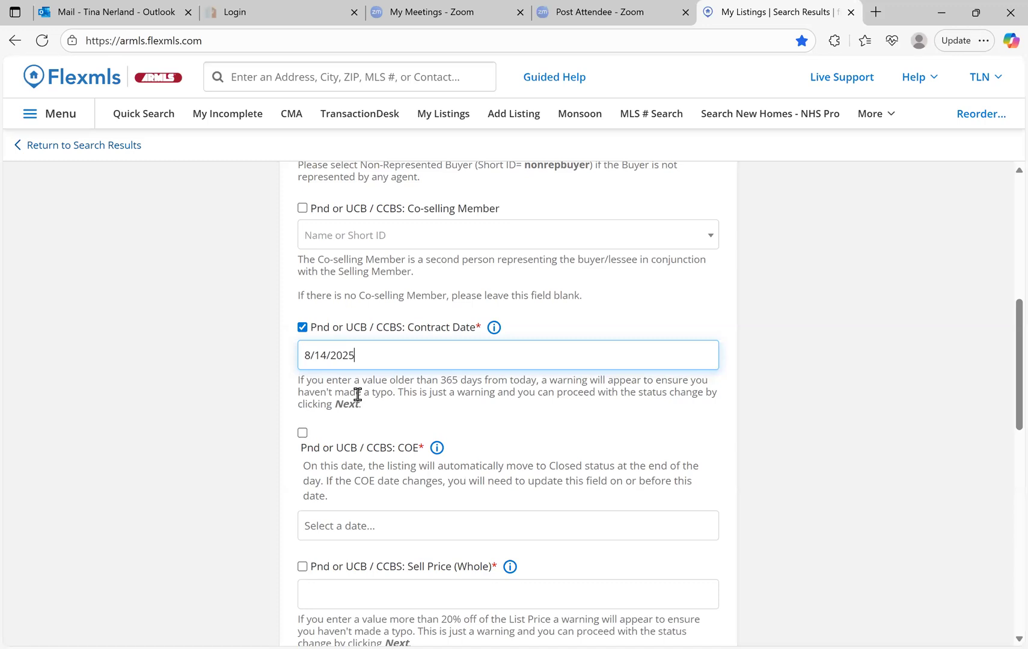
Step: Switch to Outlook and find the close of escrow date in section 2g on page 2 of the offer
scroll(358, 394, "down", 1)
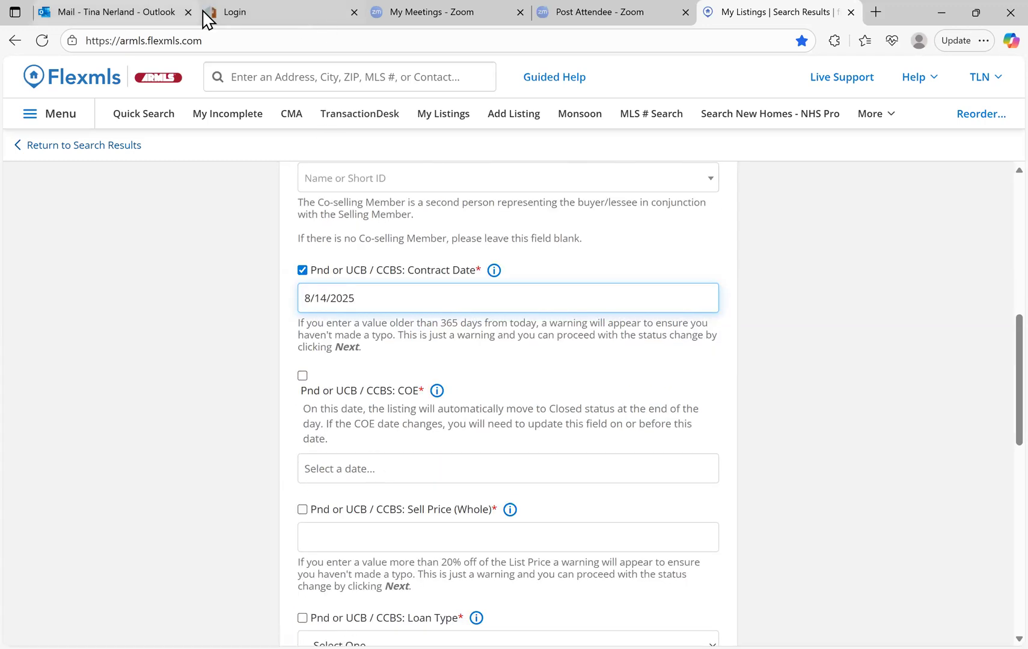
left_click(154, 17)
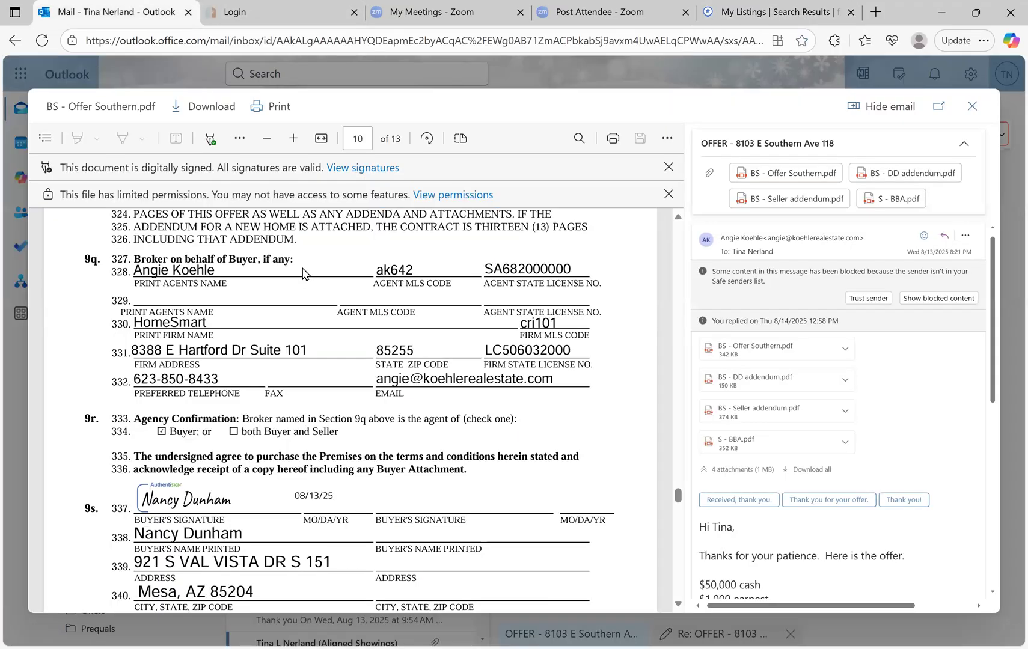
scroll(303, 273, "up", 20)
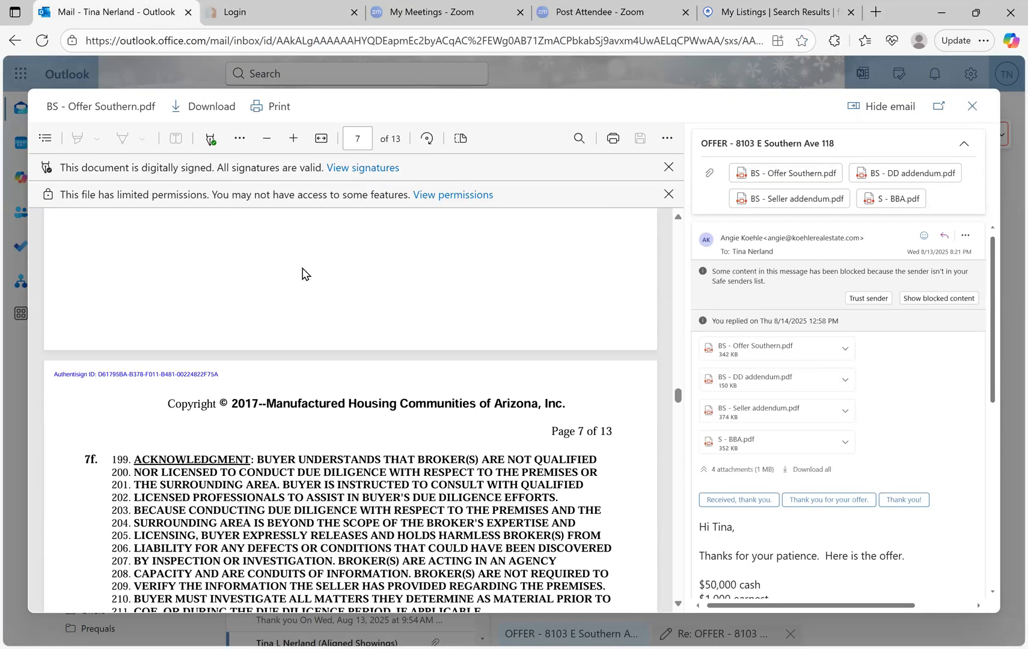
scroll(302, 273, "up", 20)
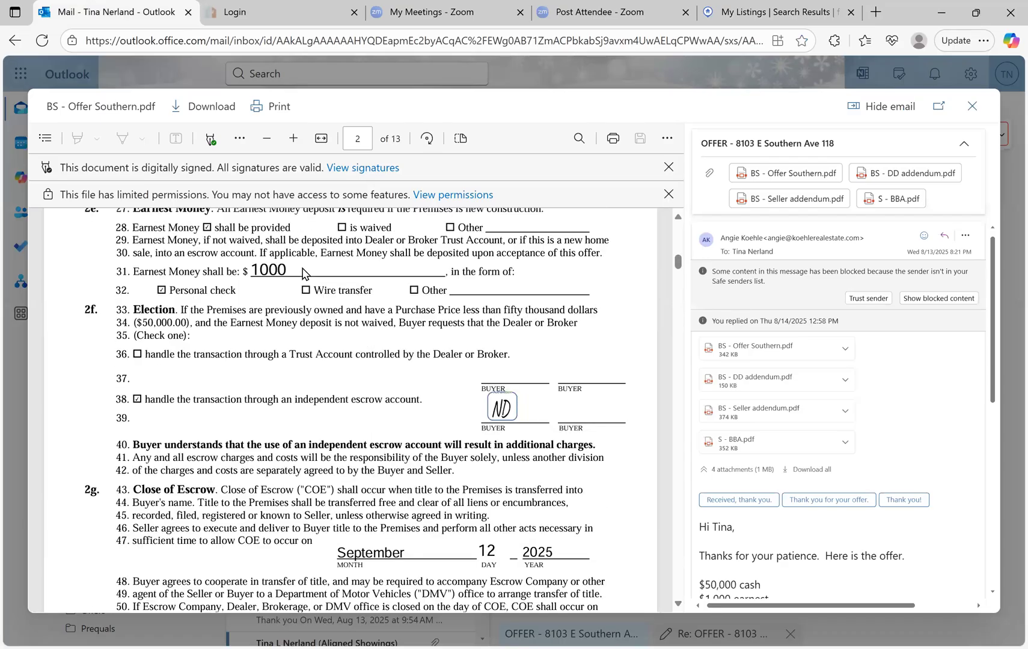
scroll(303, 272, "down", 2)
scroll(303, 272, "up", 4)
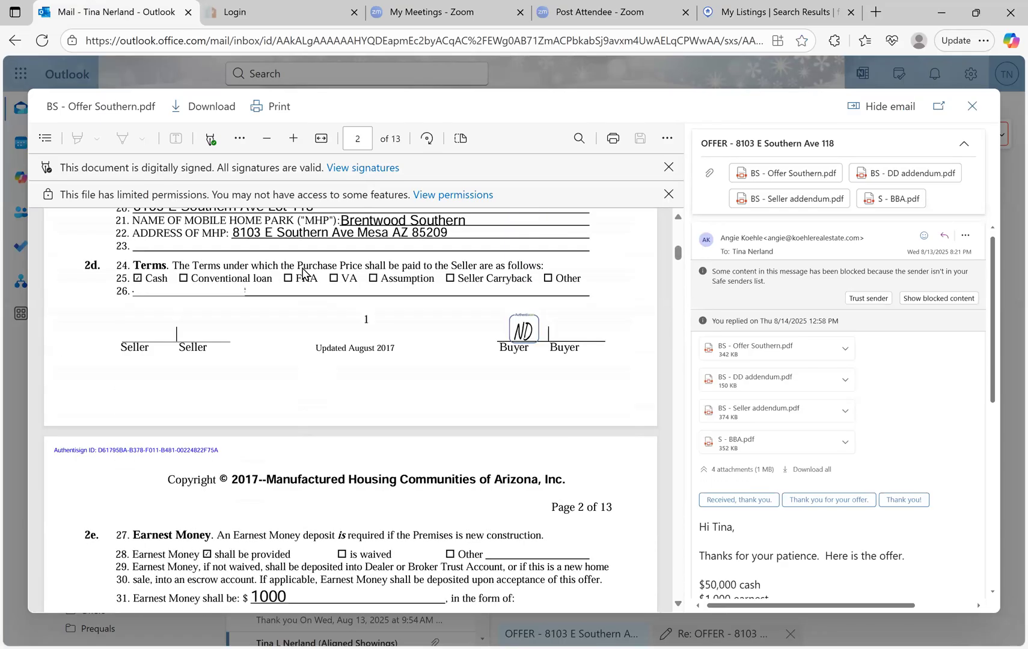
scroll(303, 272, "up", 6)
scroll(302, 273, "down", 4)
scroll(303, 272, "down", 10)
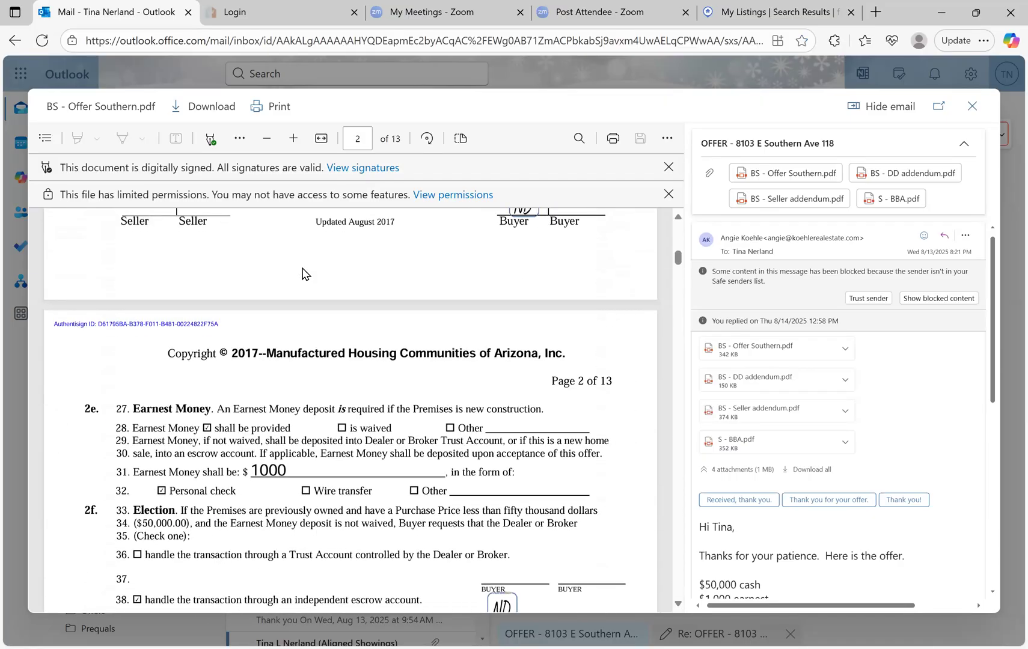
scroll(303, 273, "down", 3)
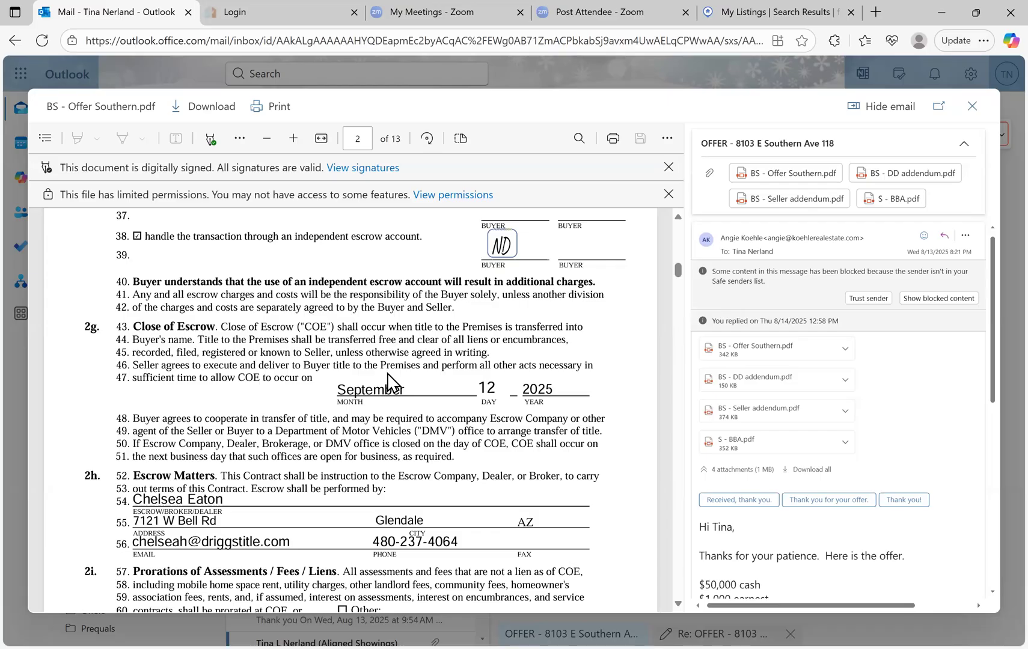
mouse_move(325, 390)
left_mouse_down()
mouse_move(310, 385)
mouse_move(321, 398)
left_mouse_up()
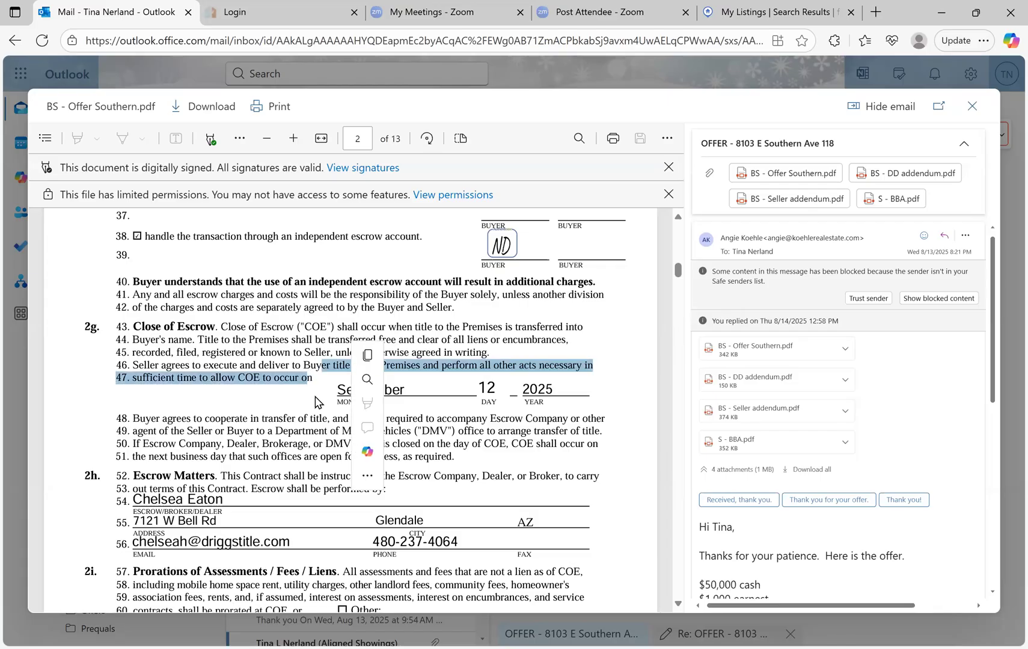
Step: Switch back to Flexmls and set the COE date to 9/12/2025
left_click(729, 15)
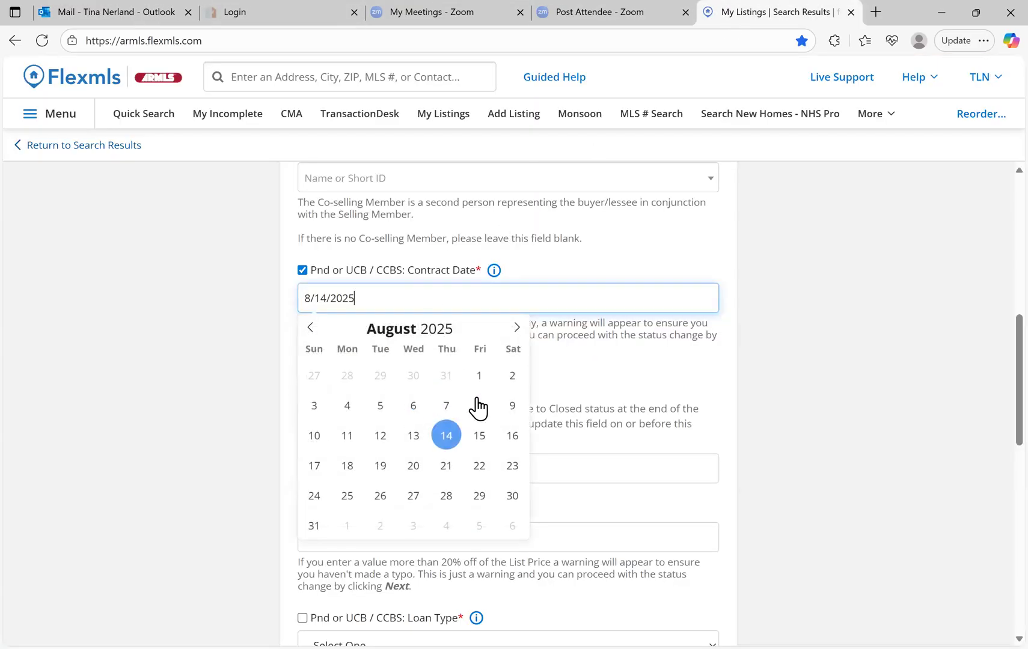
key("Tab")
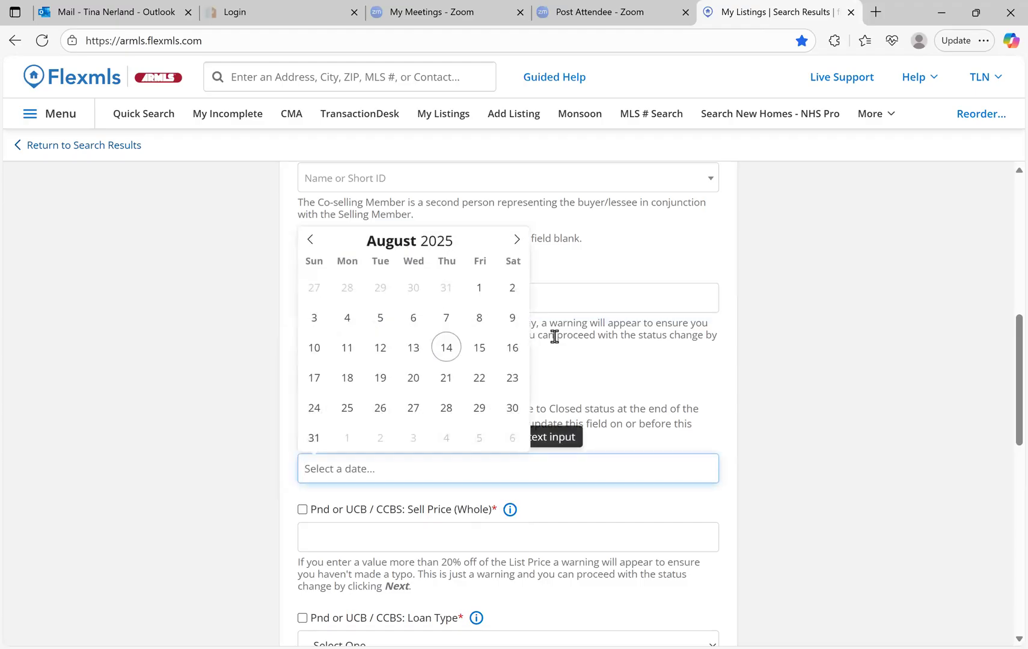
left_click(605, 373)
left_click(415, 472)
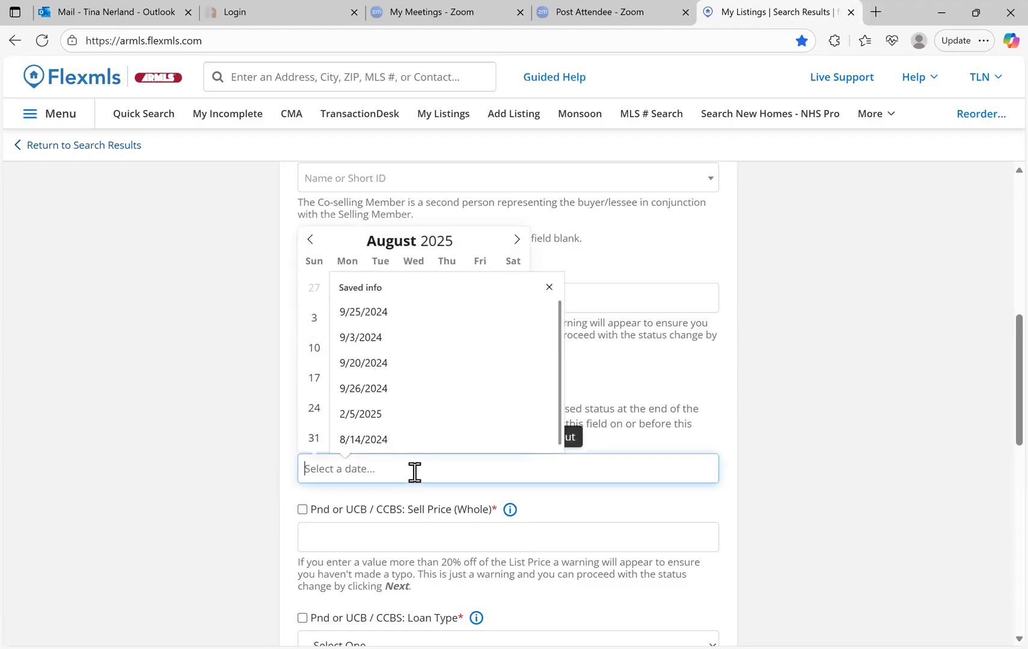
left_click(547, 289)
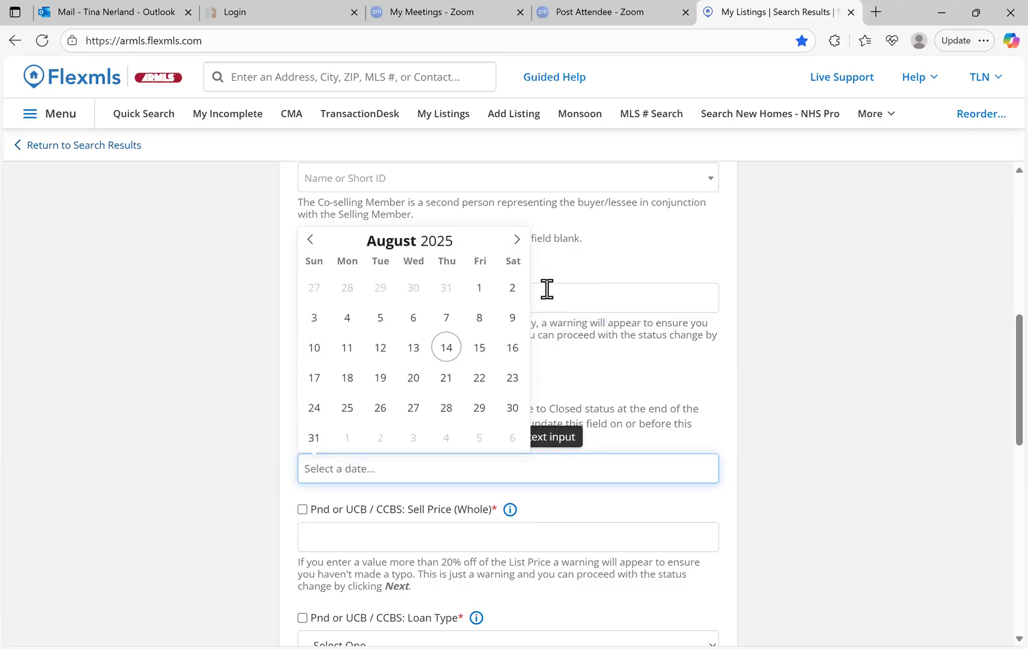
left_click(517, 240)
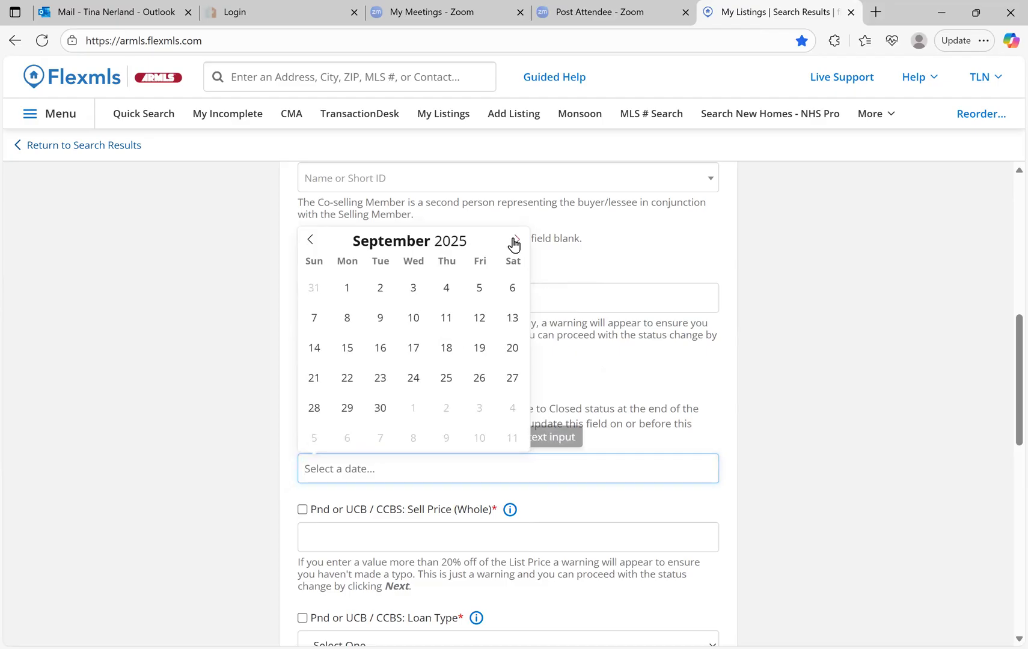
left_click(475, 327)
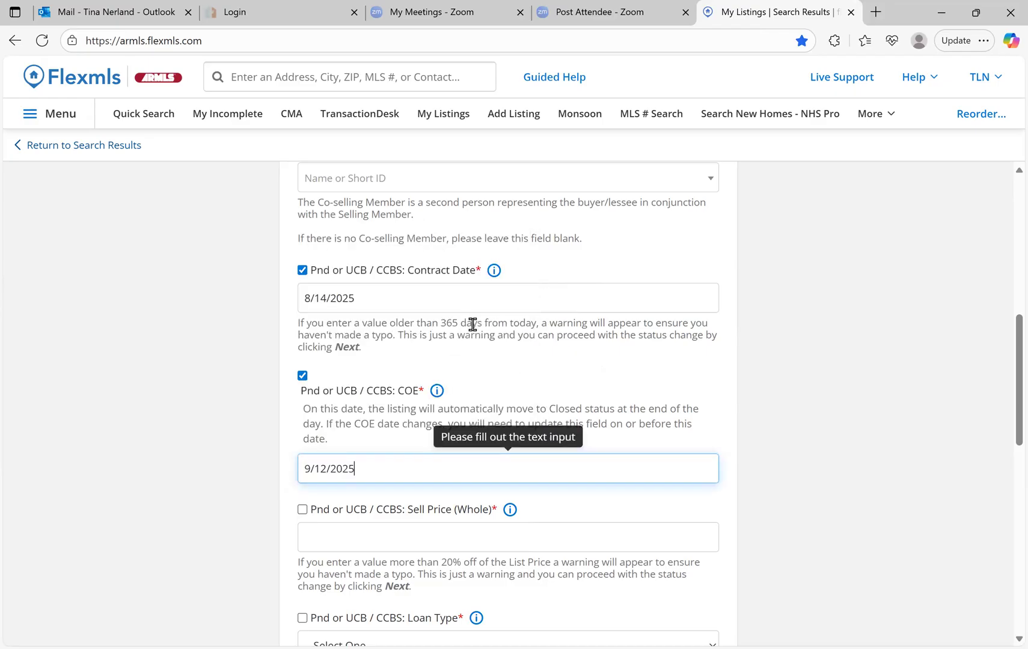
left_click(493, 387)
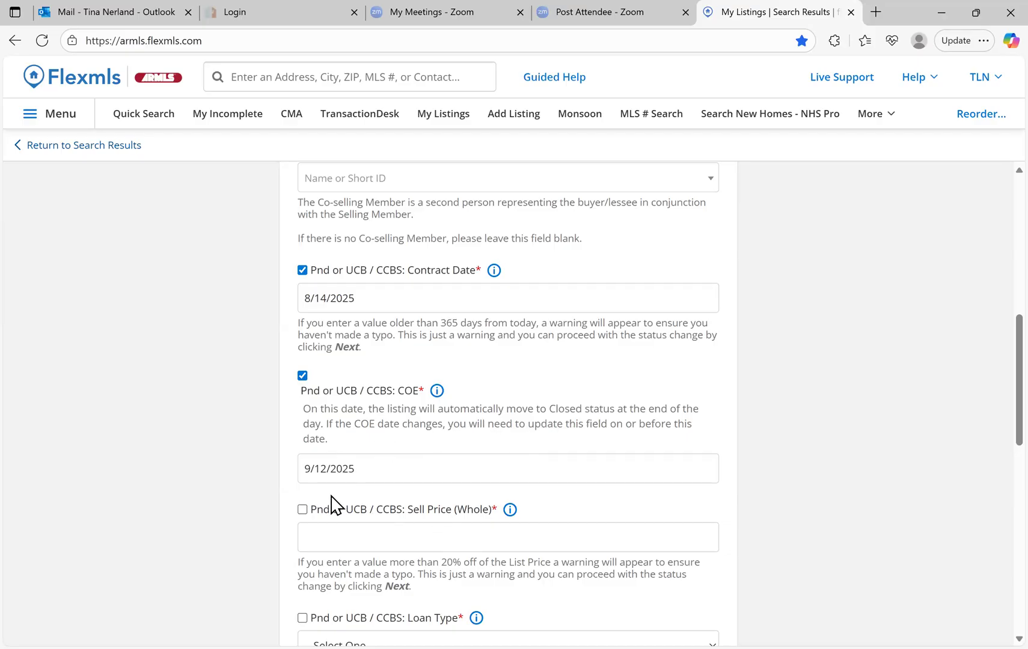
Step: Look up the purchase price in section 2b of the offer in Outlook and enter 50,000 as the Sell Price in Flexmls
scroll(331, 496, "down", 1)
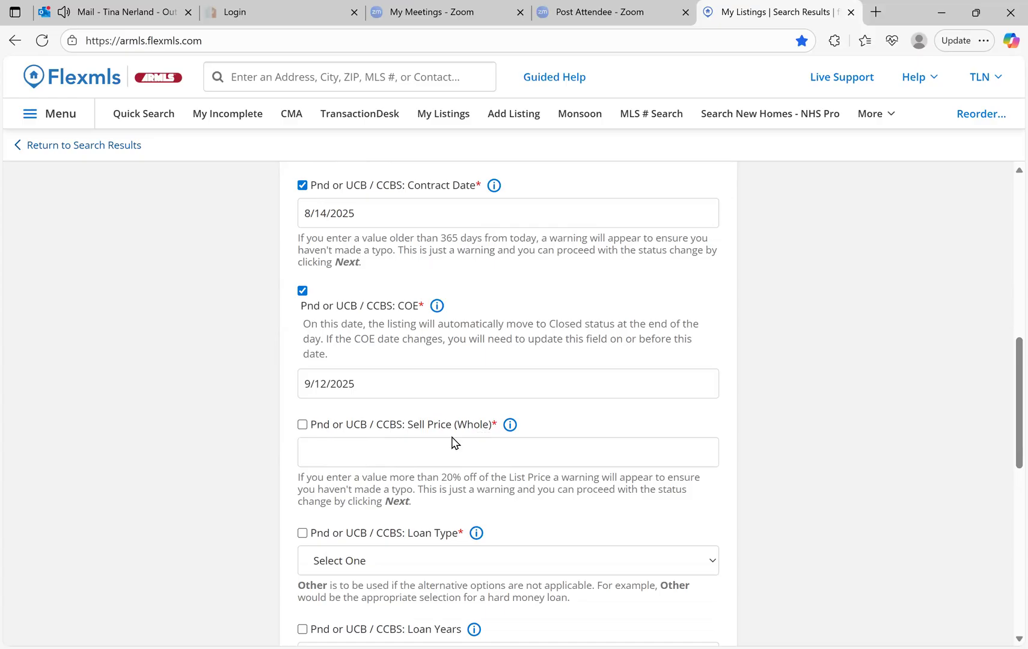
left_click(377, 456)
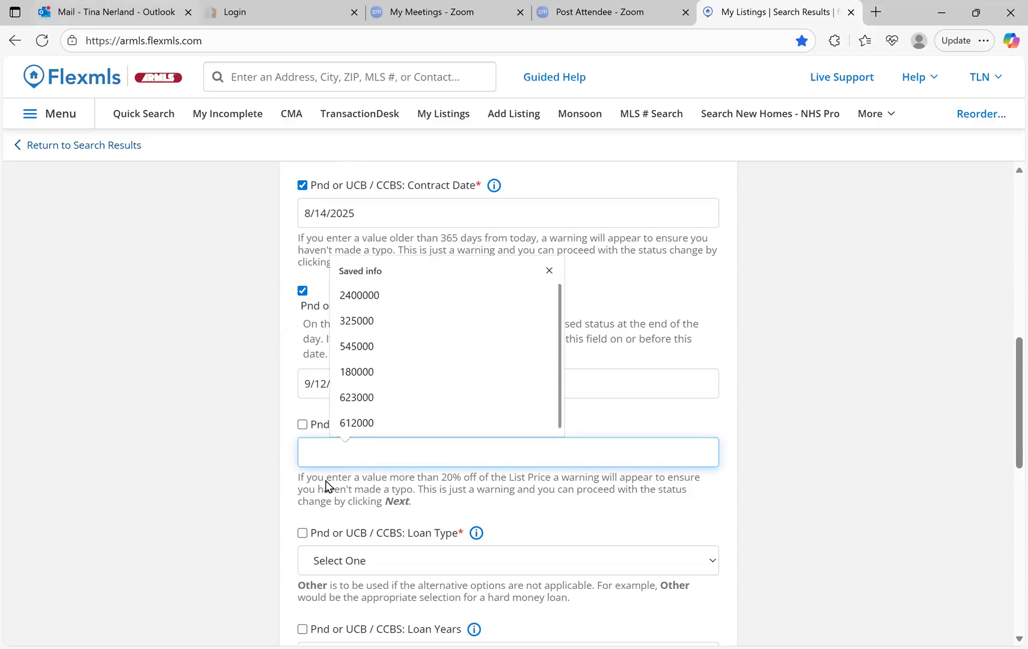
key("Escape")
left_click(106, 11)
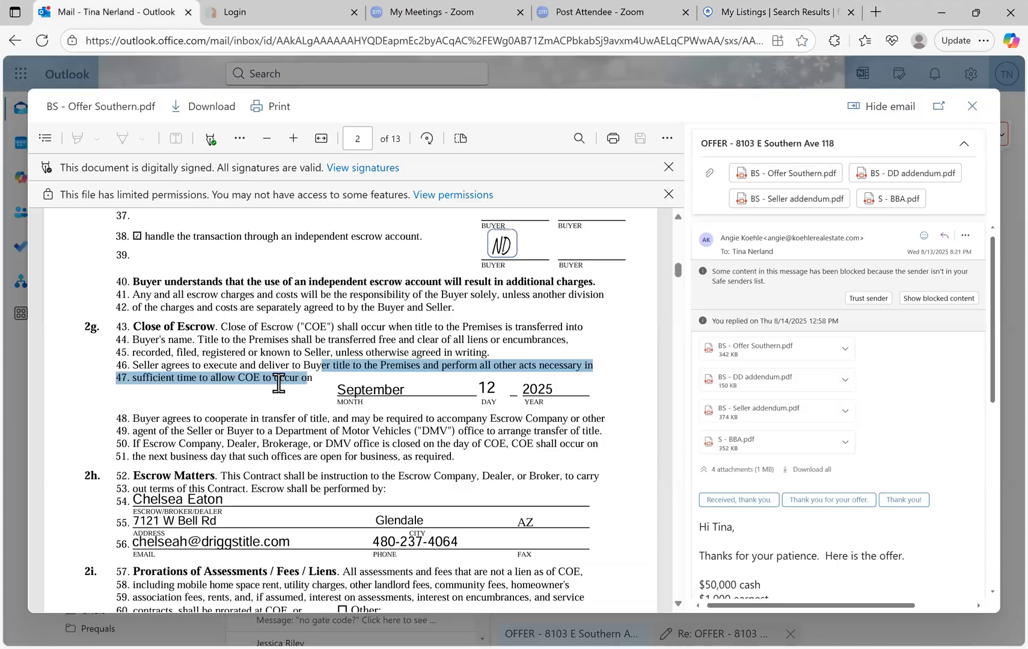
scroll(276, 380, "up", 6)
scroll(278, 382, "up", 10)
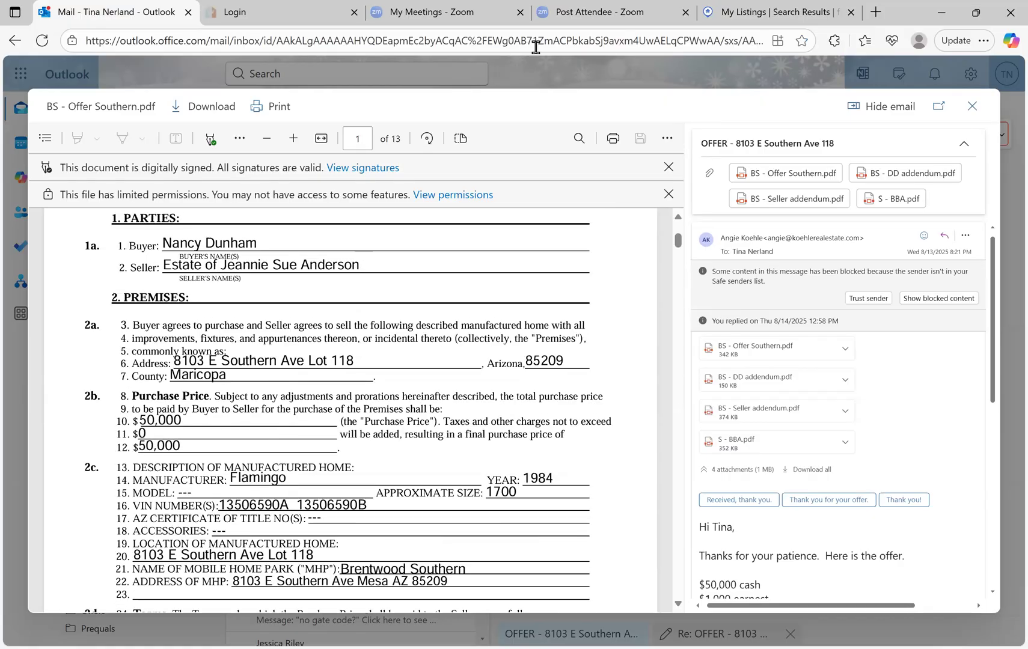
left_click(720, 15)
type("50,000")
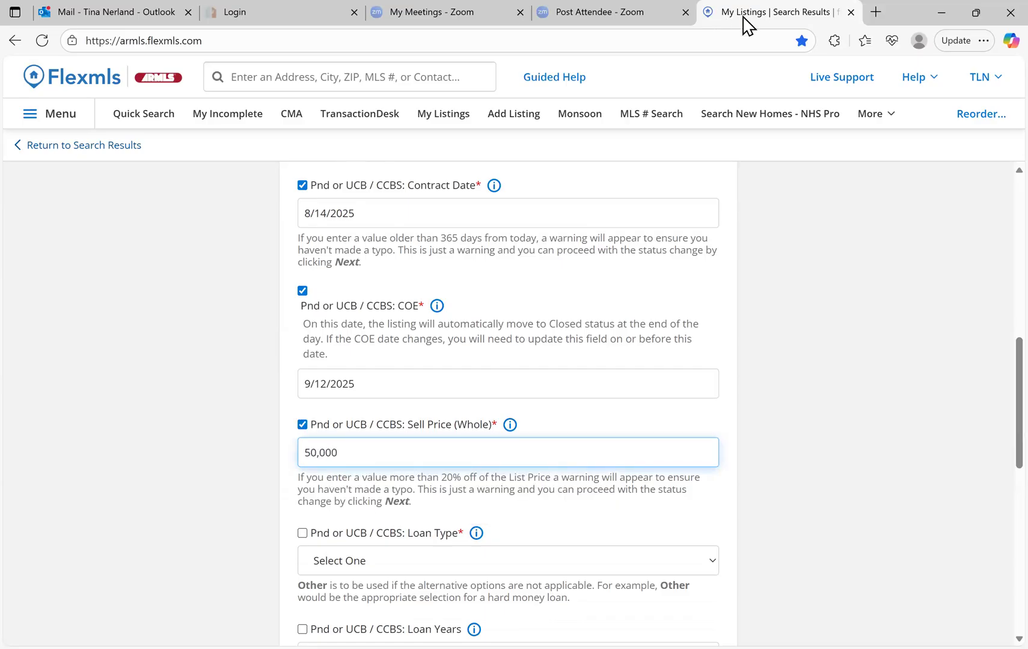
Step: Set the Loan Type to Cash and leave Loan Years blank
scroll(544, 319, "down", 1)
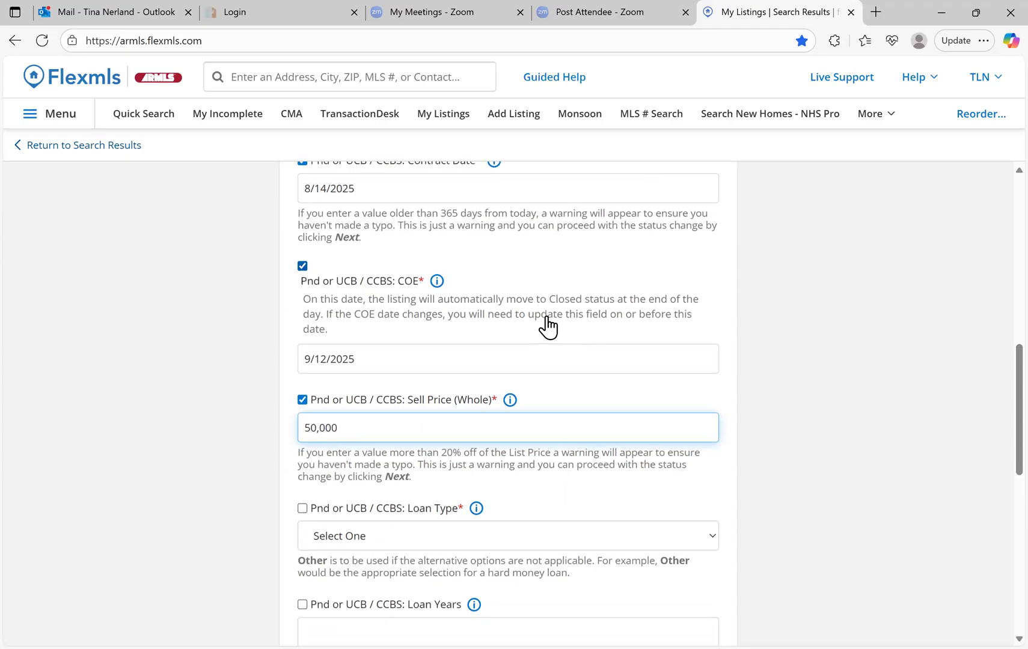
scroll(546, 316, "down", 1)
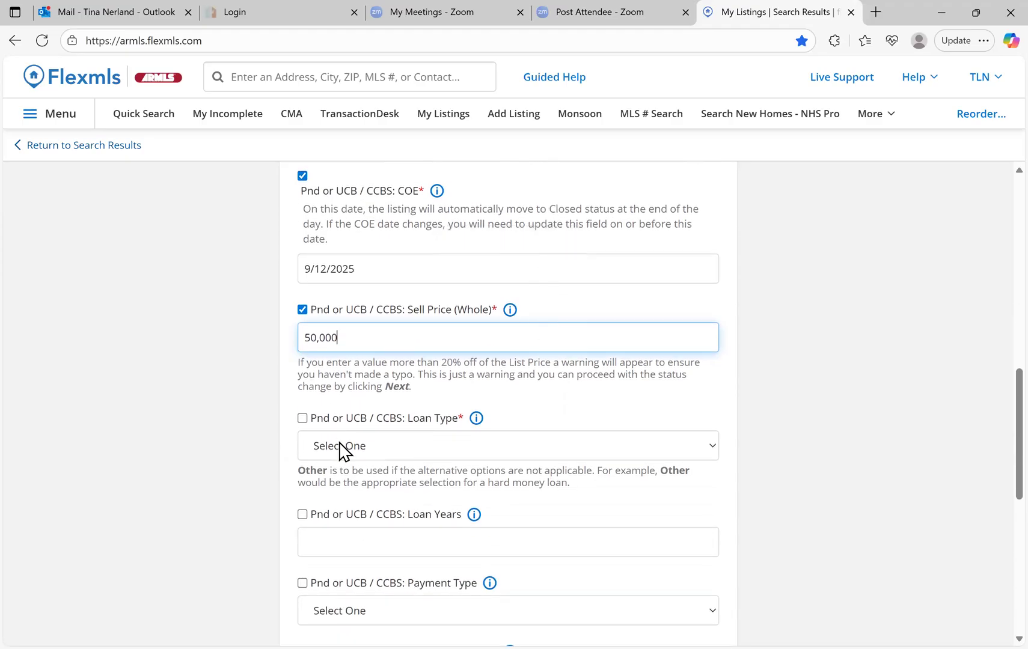
left_click(361, 446)
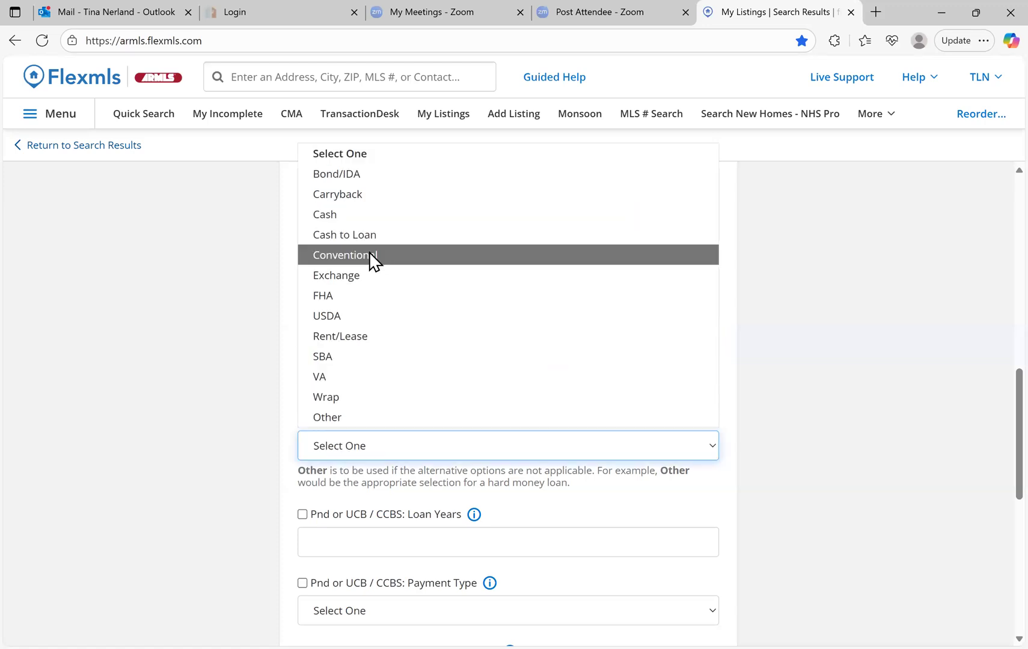
left_click(342, 222)
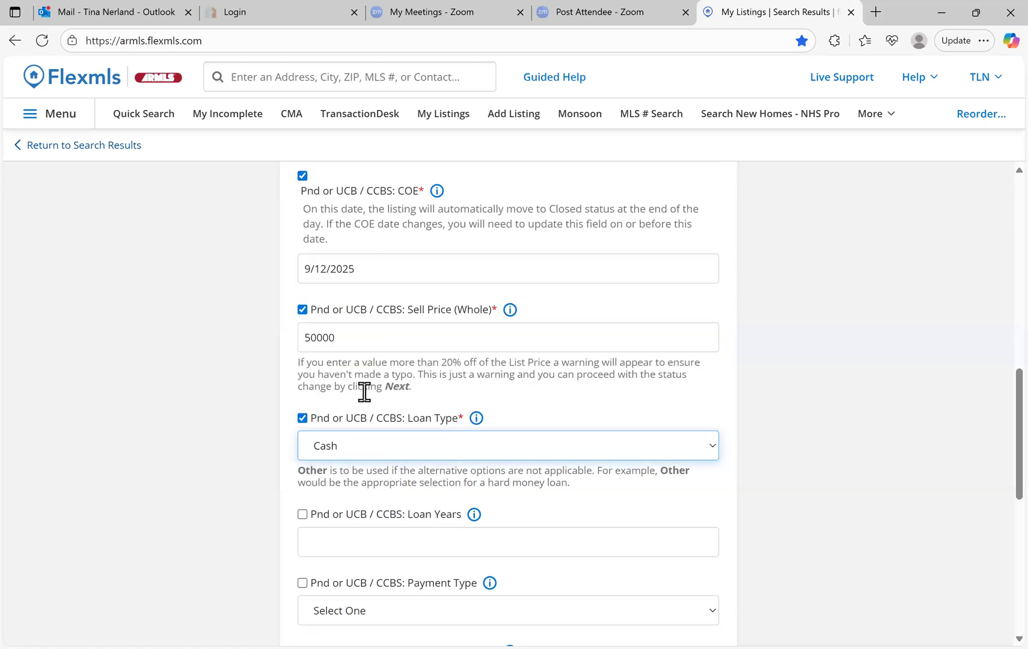
scroll(365, 391, "down", 2)
left_click(365, 425)
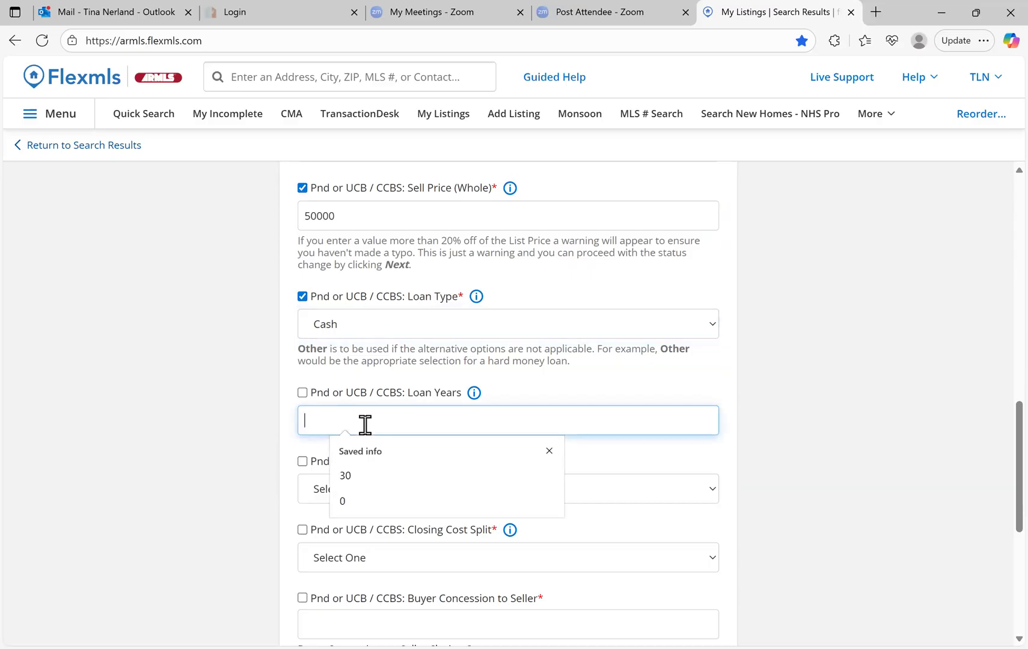
left_click(513, 383)
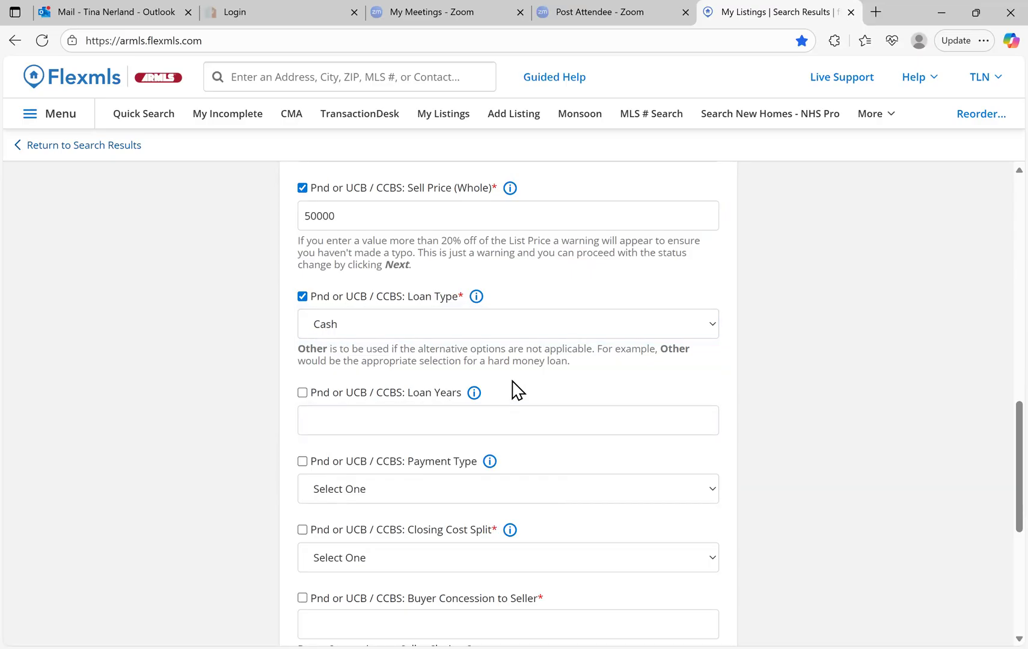
scroll(515, 390, "down", 1)
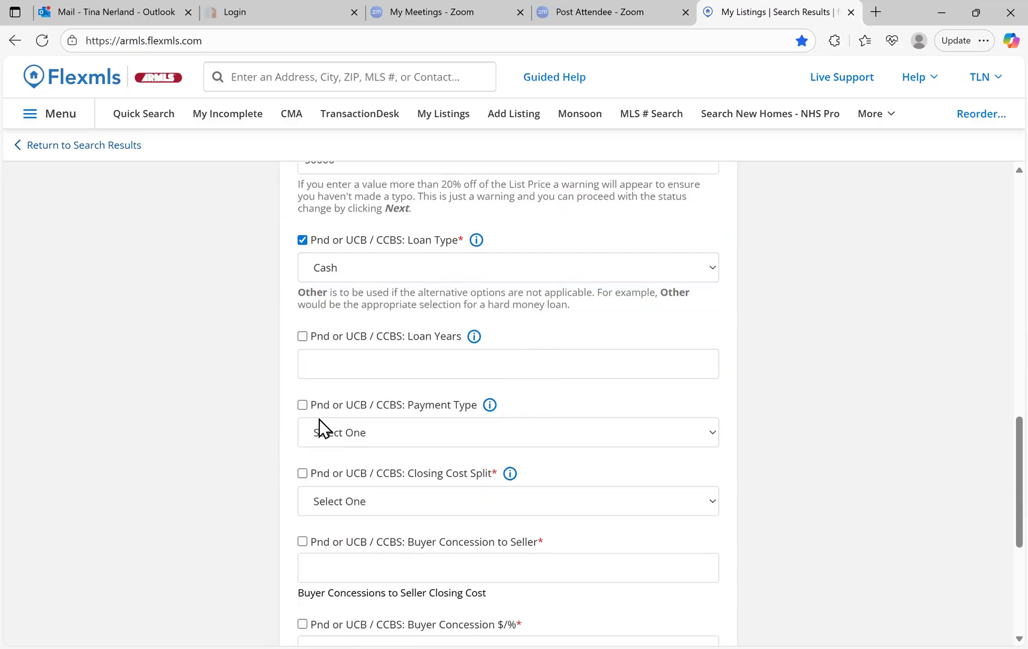
Step: Leave Payment Type unset and set the Closing Cost Split to Normal - N
mouse_move(486, 407)
scroll(425, 421, "down", 2)
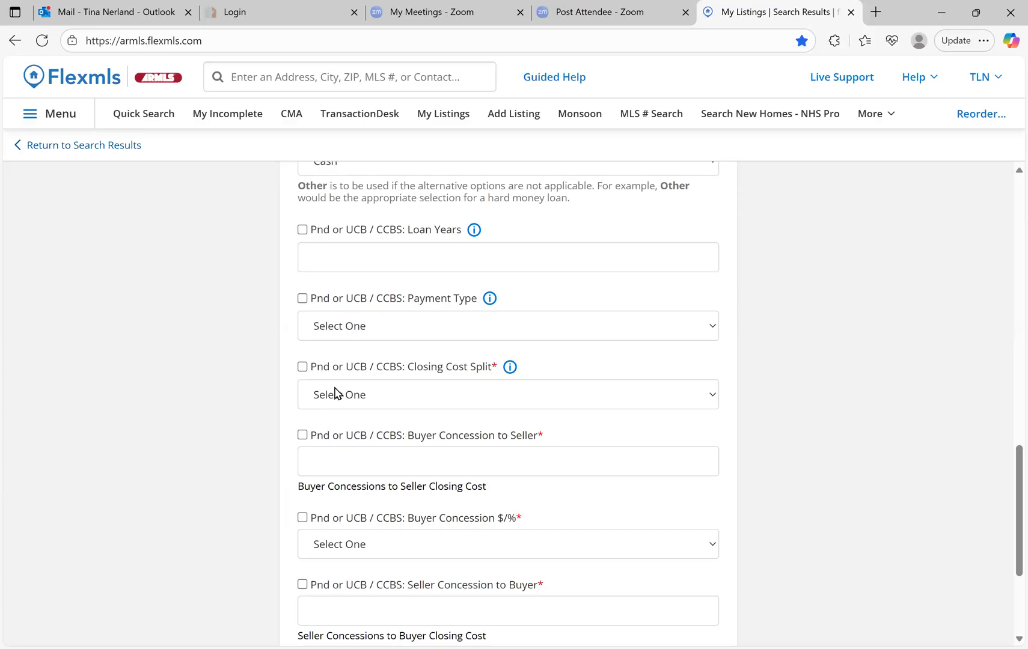
left_click(336, 394)
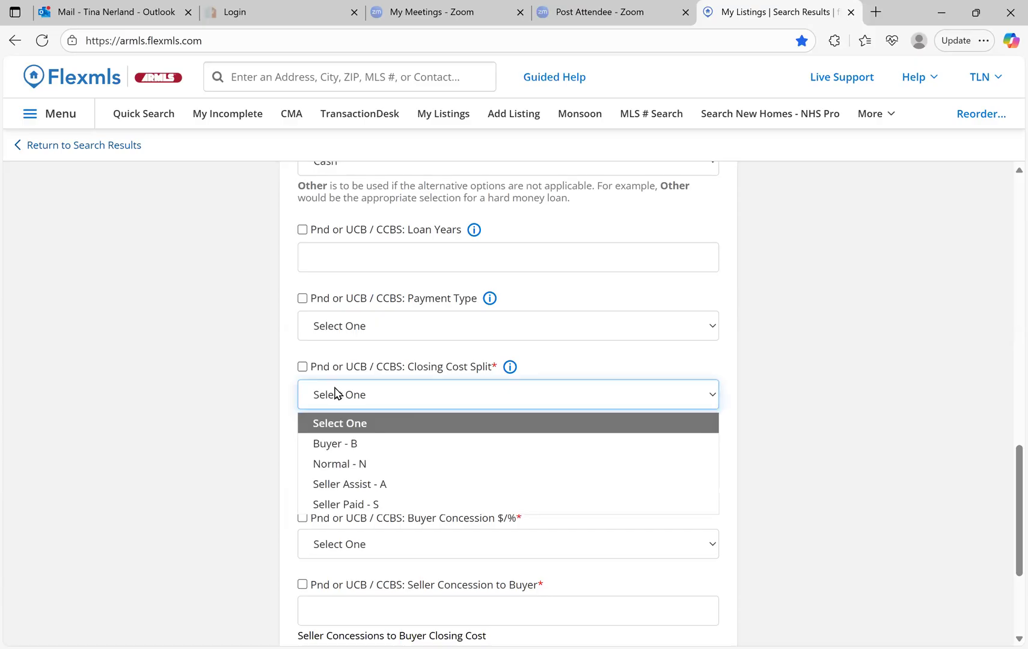
left_click(339, 468)
Step: Enter 0 as the Buyer Concession to Seller and set the Buyer Concession $/% to $
scroll(339, 475, "down", 1)
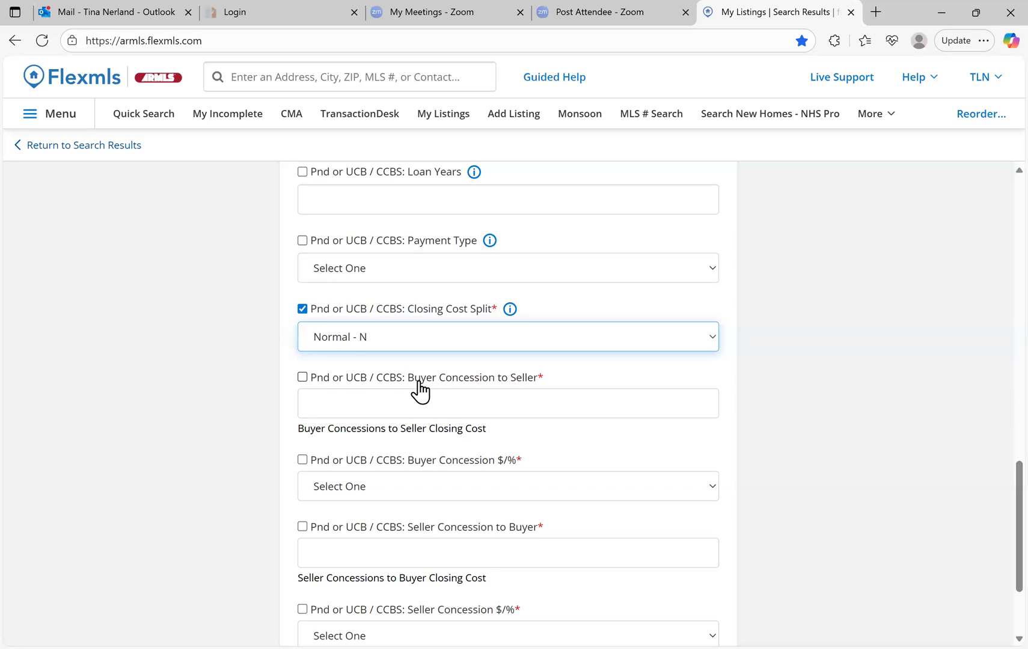
left_click(393, 408)
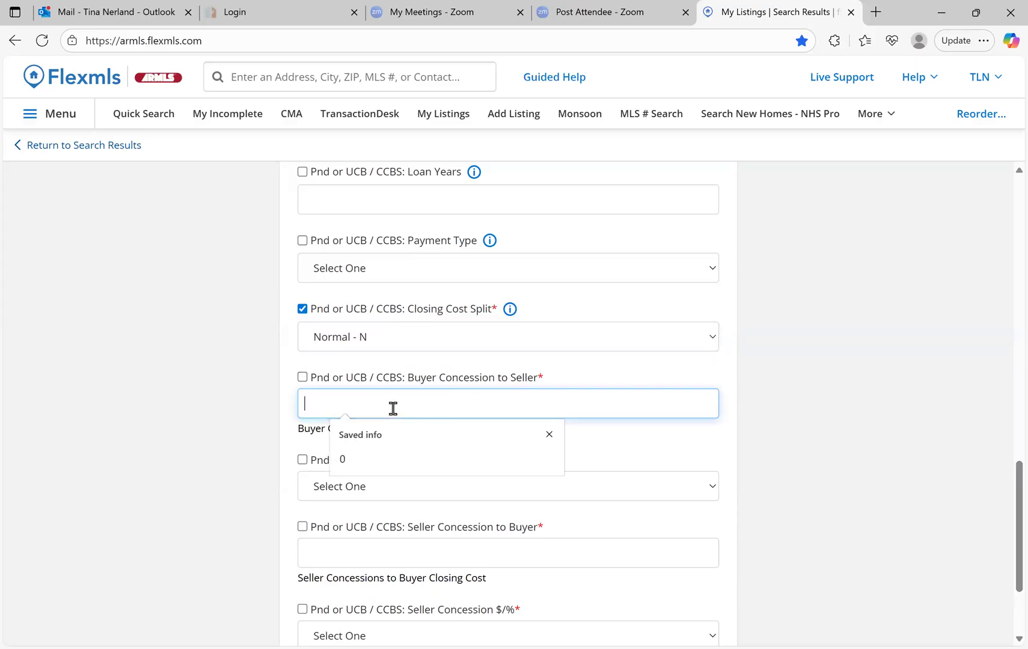
key("BackSpace")
type("0")
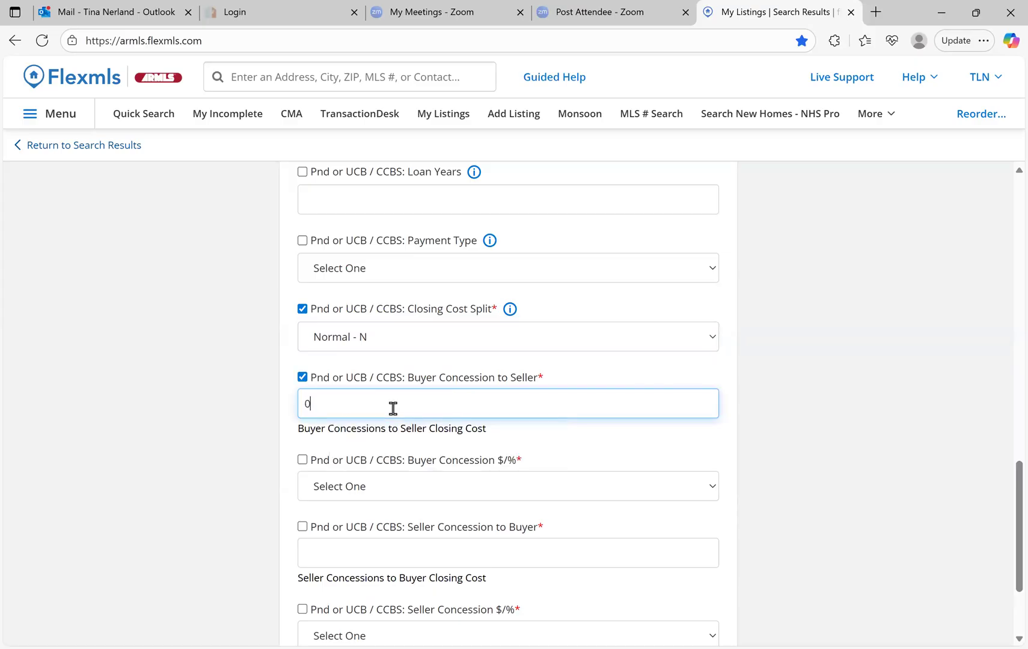
left_click(373, 498)
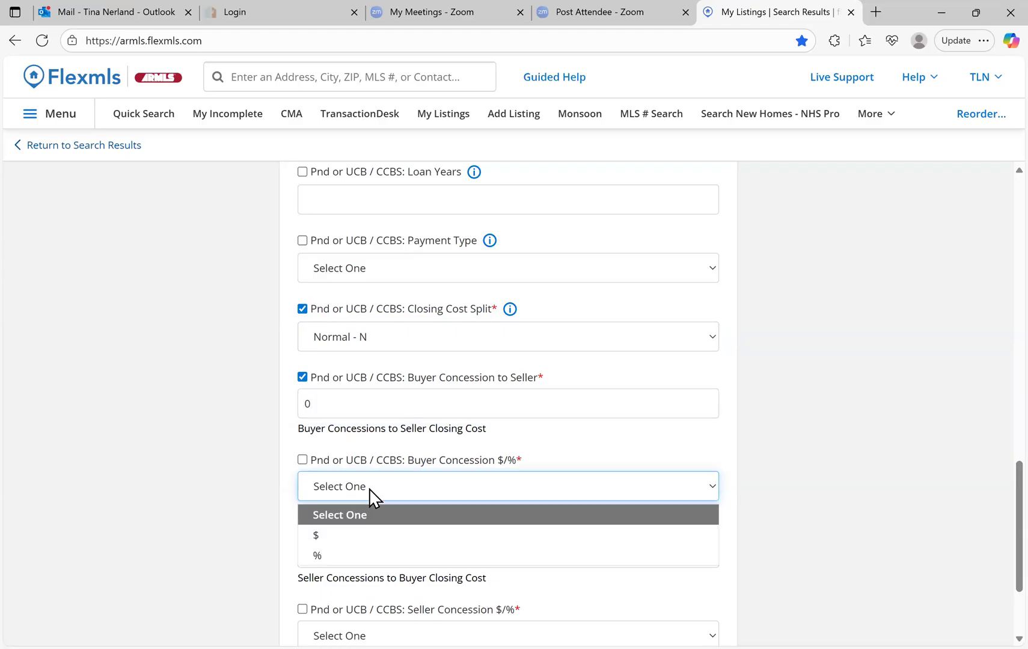
left_click(323, 536)
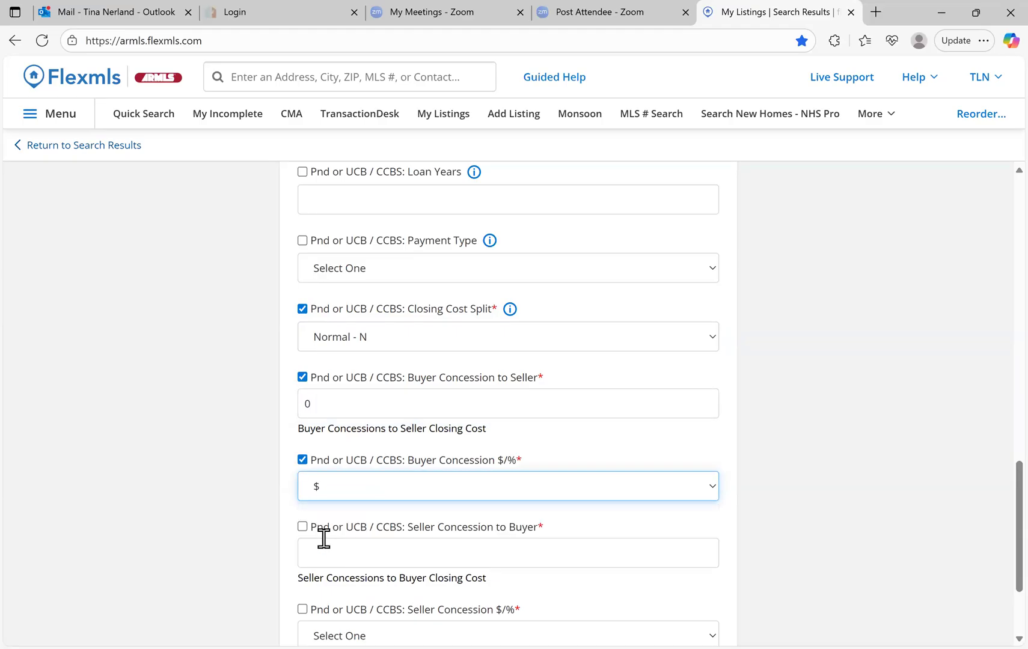
Step: Switch to Outlook and check the seller concessions in section 4e on page 4 of the offer
scroll(324, 541, "down", 3)
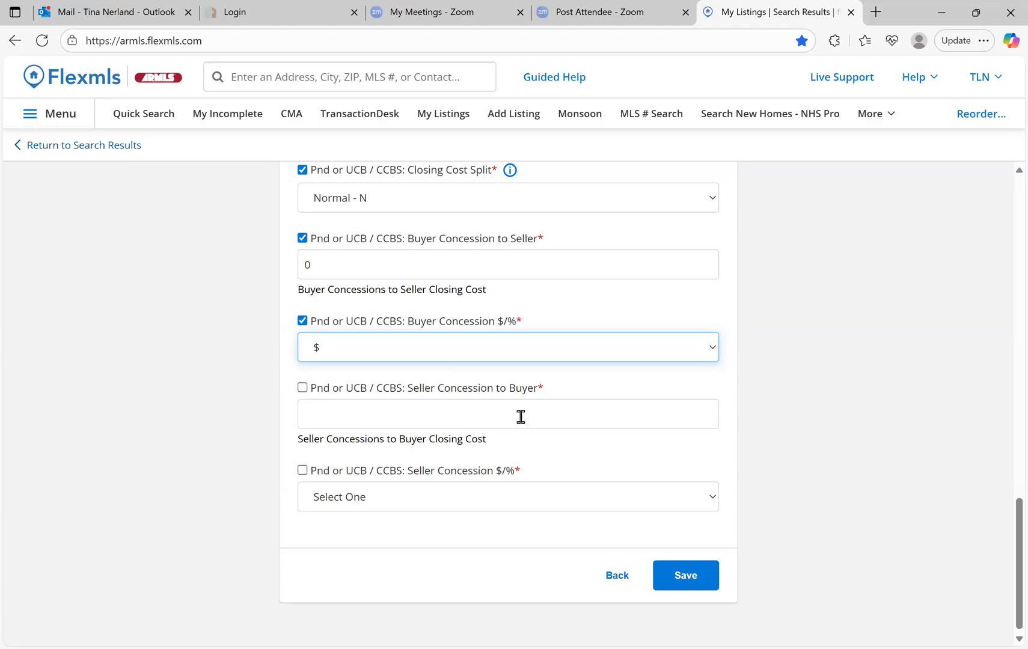
left_click(111, 18)
scroll(218, 413, "down", 12)
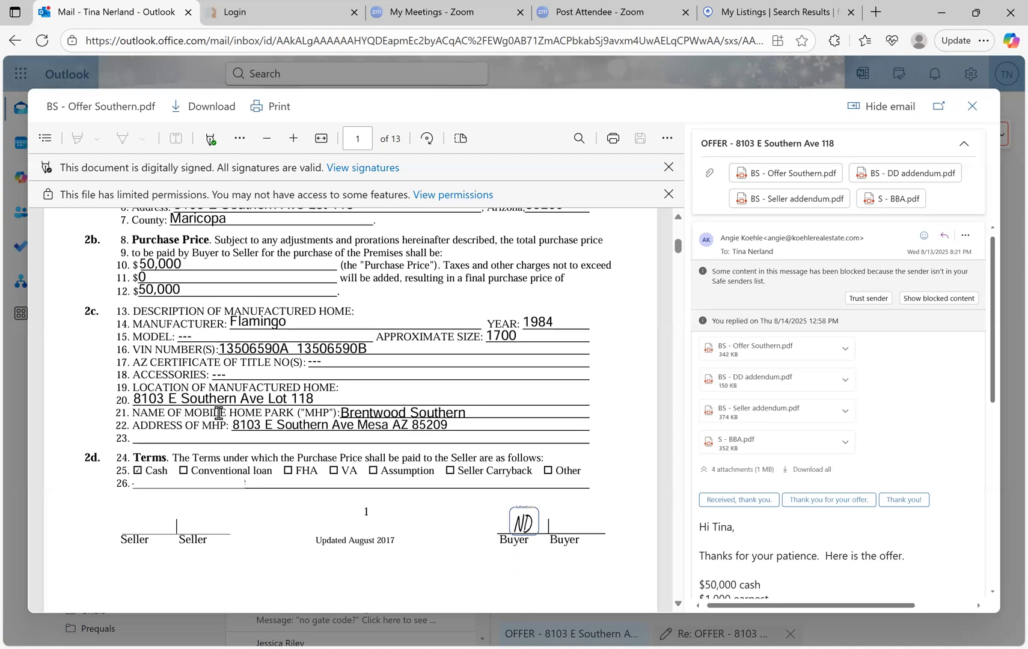
scroll(218, 414, "down", 8)
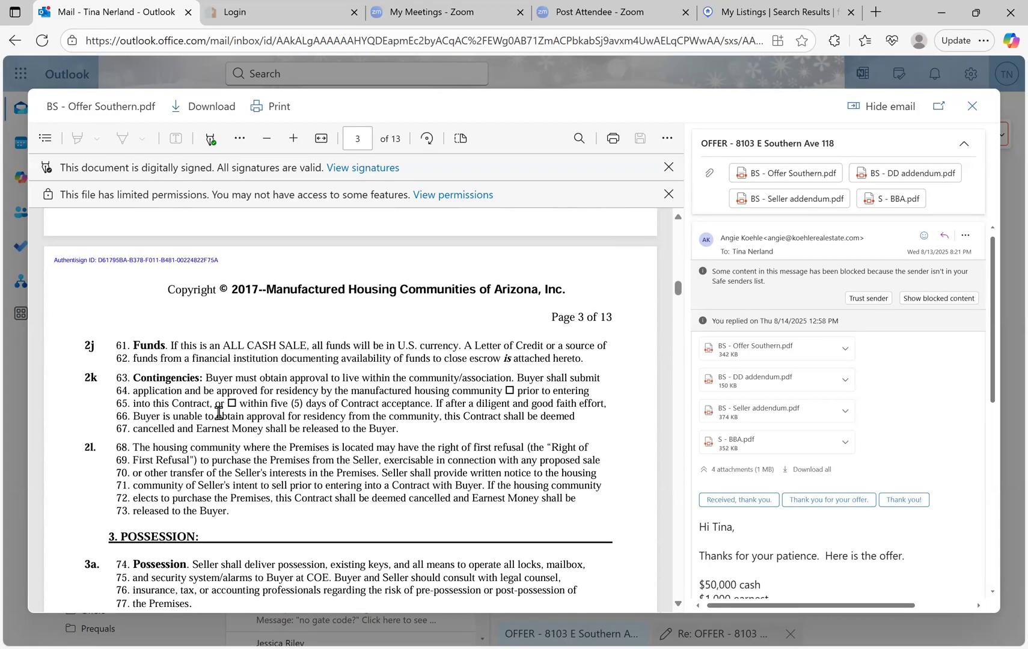
scroll(218, 414, "down", 5)
scroll(219, 414, "down", 10)
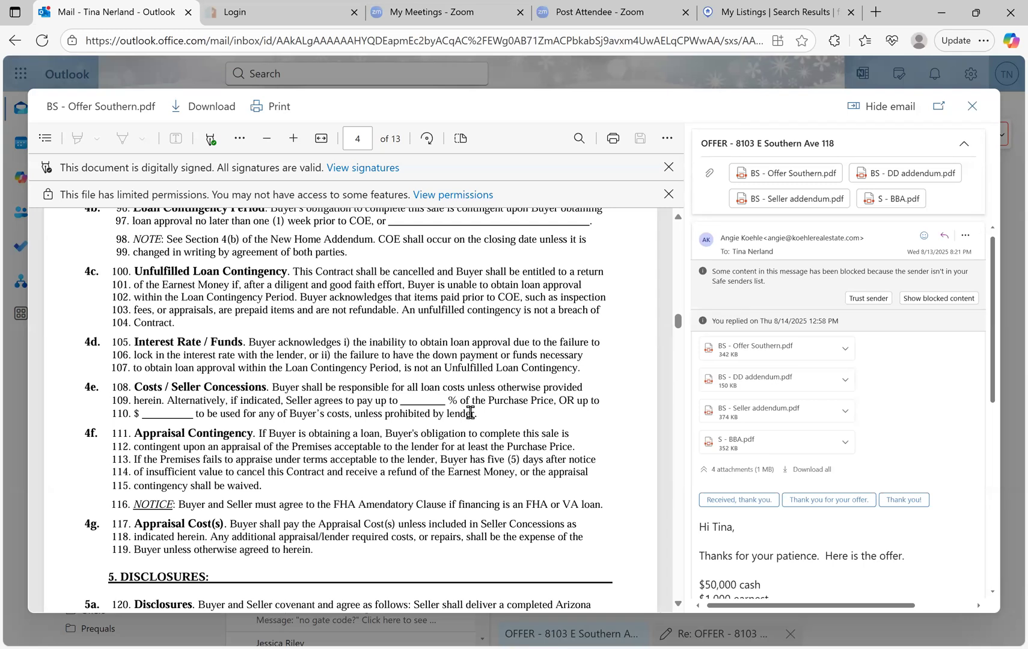
Step: Switch back to Flexmls, enter 0 as the Seller Concession to Buyer and set the Seller Concession $/% to $
left_click(752, 10)
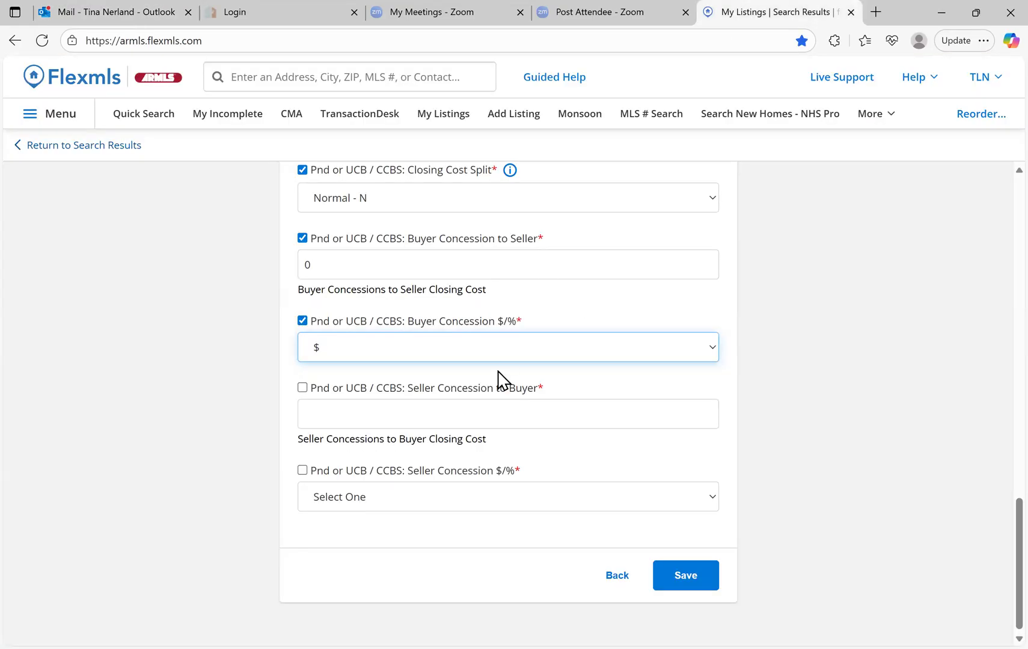
left_click(388, 416)
type("0")
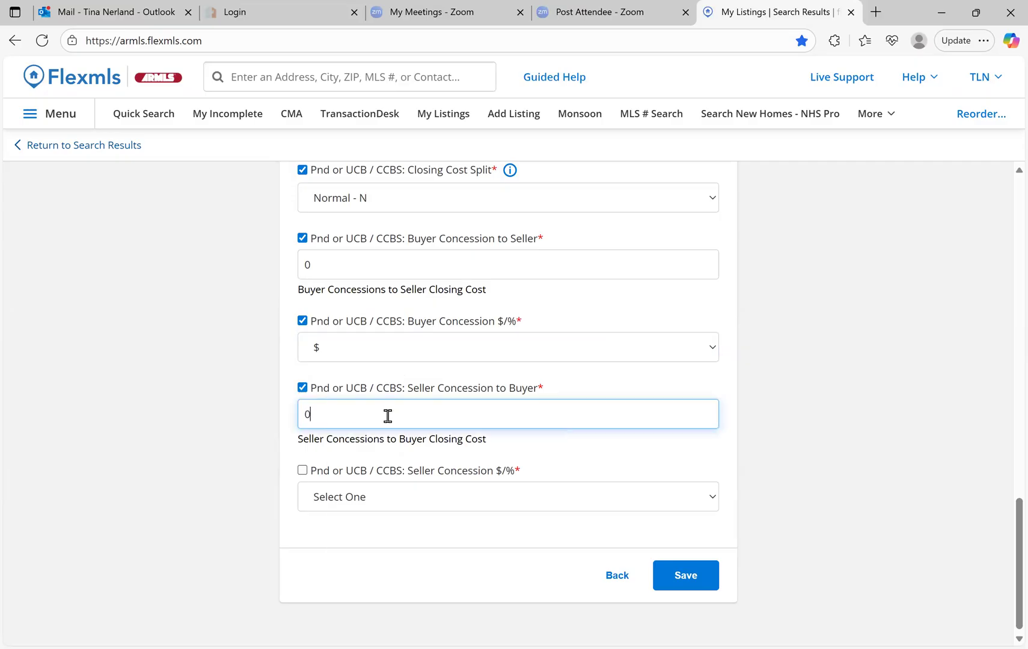
left_click(349, 501)
left_click(344, 546)
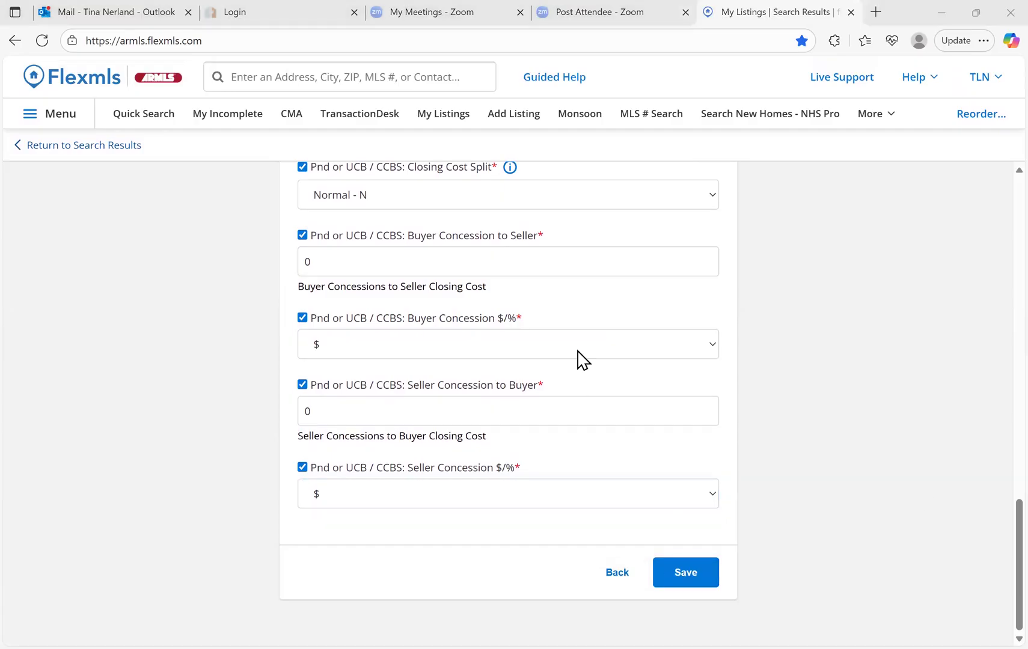
Step: Review the completed UCB form, save it and confirm the status change
scroll(578, 351, "up", 7)
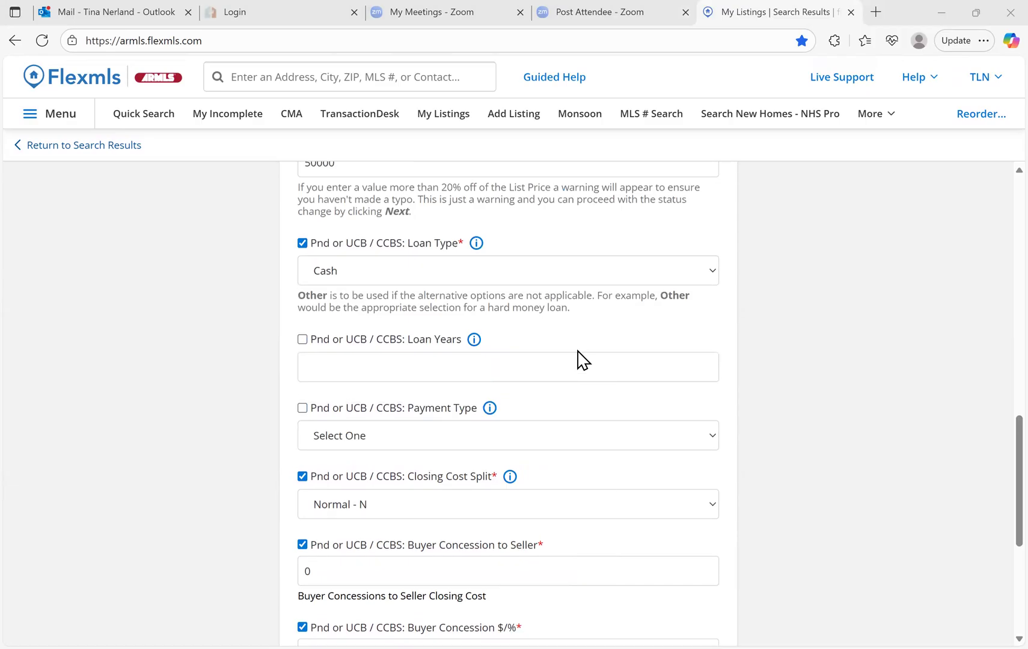
scroll(578, 359, "up", 10)
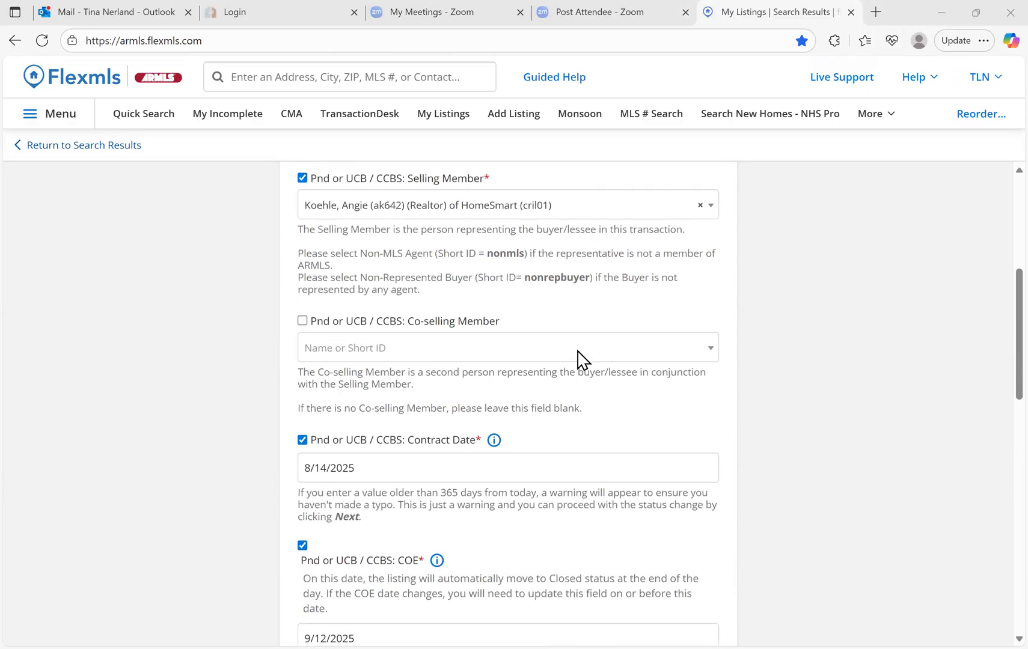
scroll(579, 360, "down", 15)
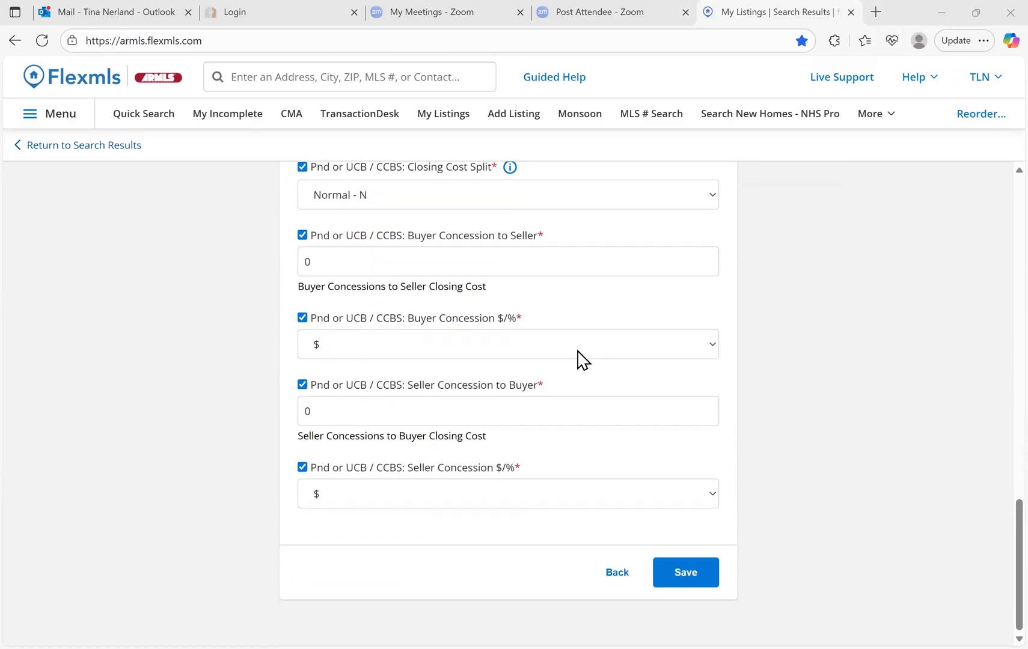
left_click(697, 572)
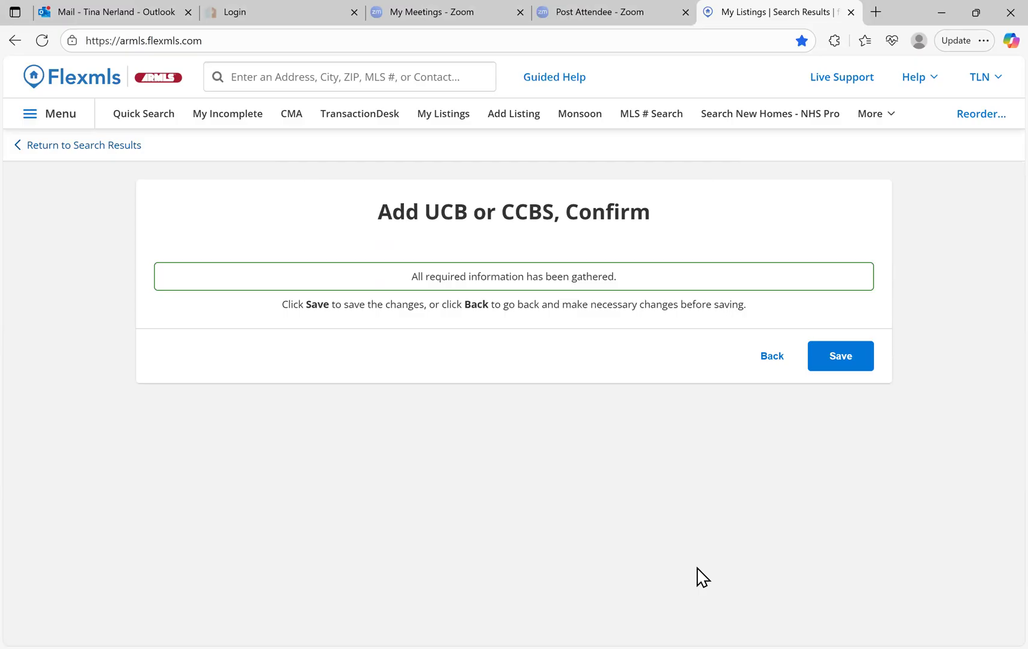
left_click(832, 364)
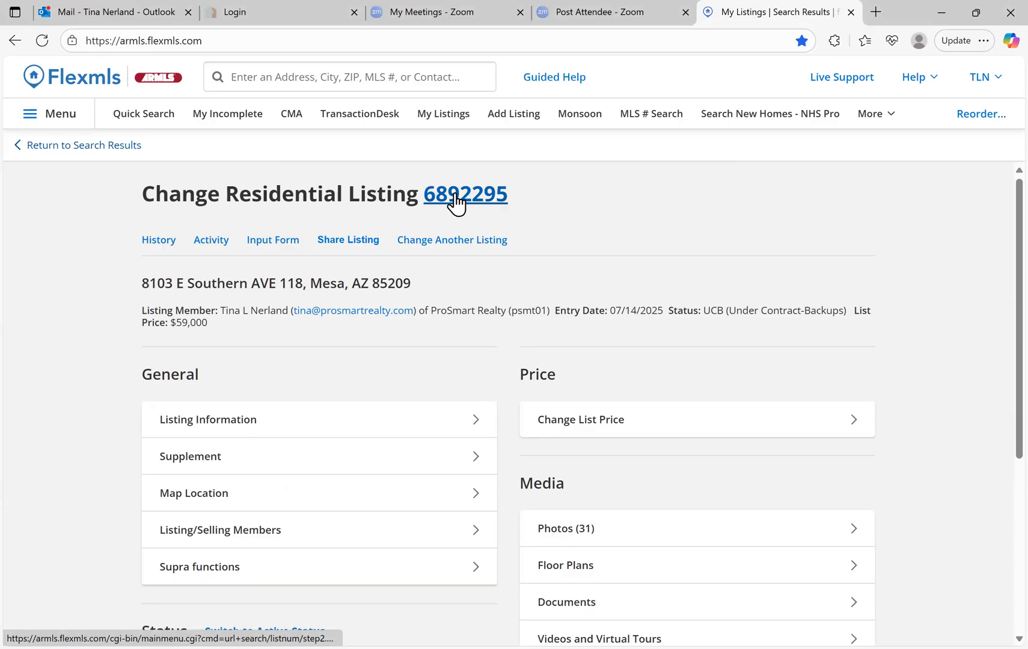
Step: View the updated listing's detail report and reopen the listing for editing from there
left_click(455, 194)
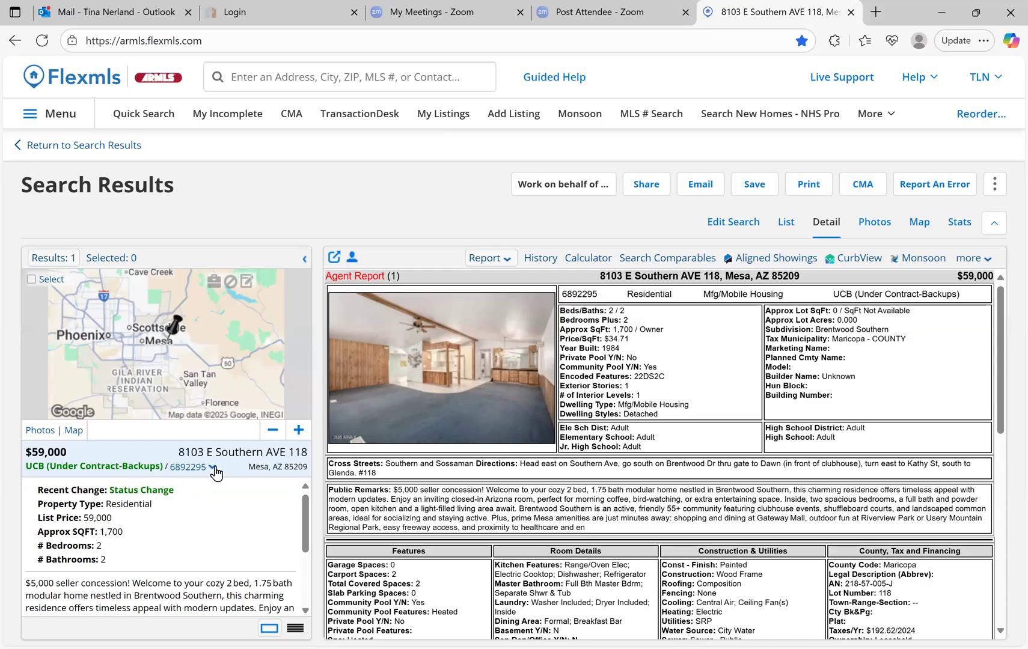
left_click(213, 468)
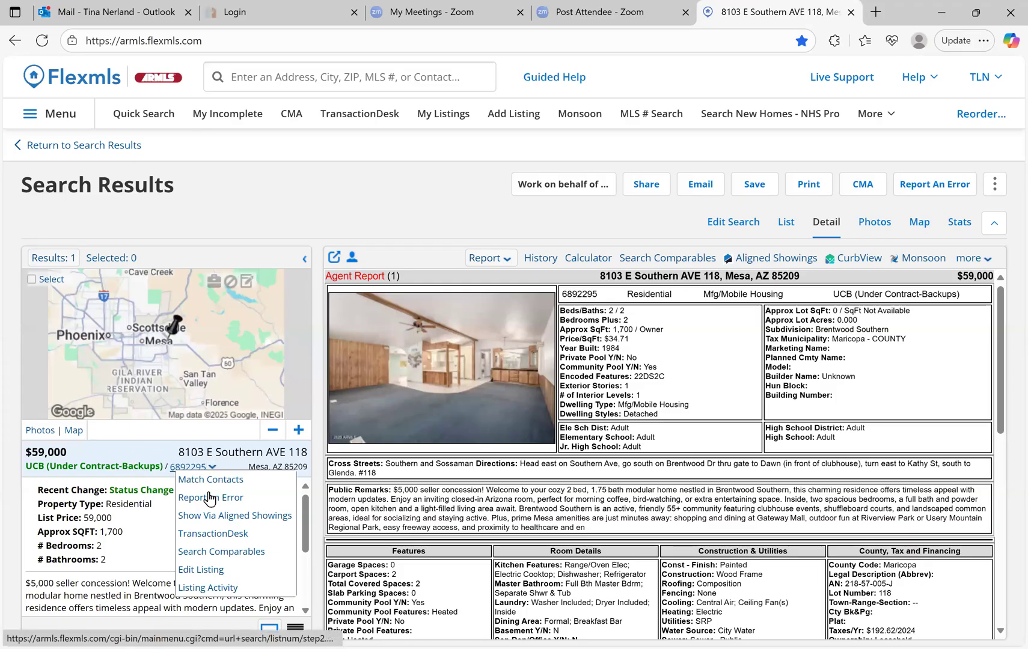
left_click(203, 570)
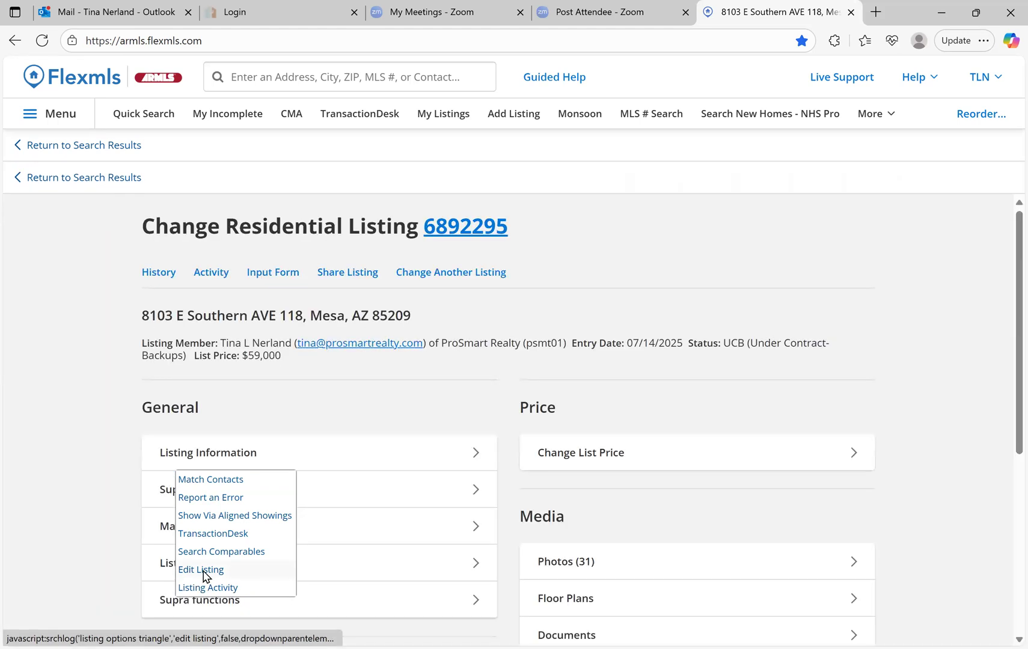
Step: Examine the Modify/Remove UCB or CCBS form and its status options, including No Contingencies (Back to Active), and go back without saving
scroll(123, 552, "down", 5)
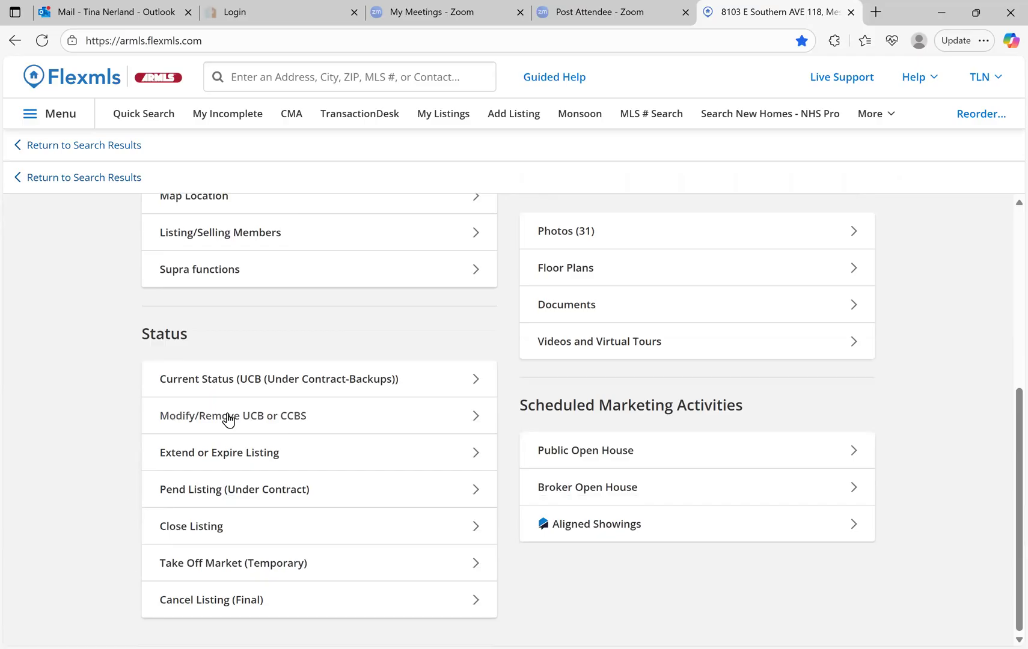
left_click(346, 421)
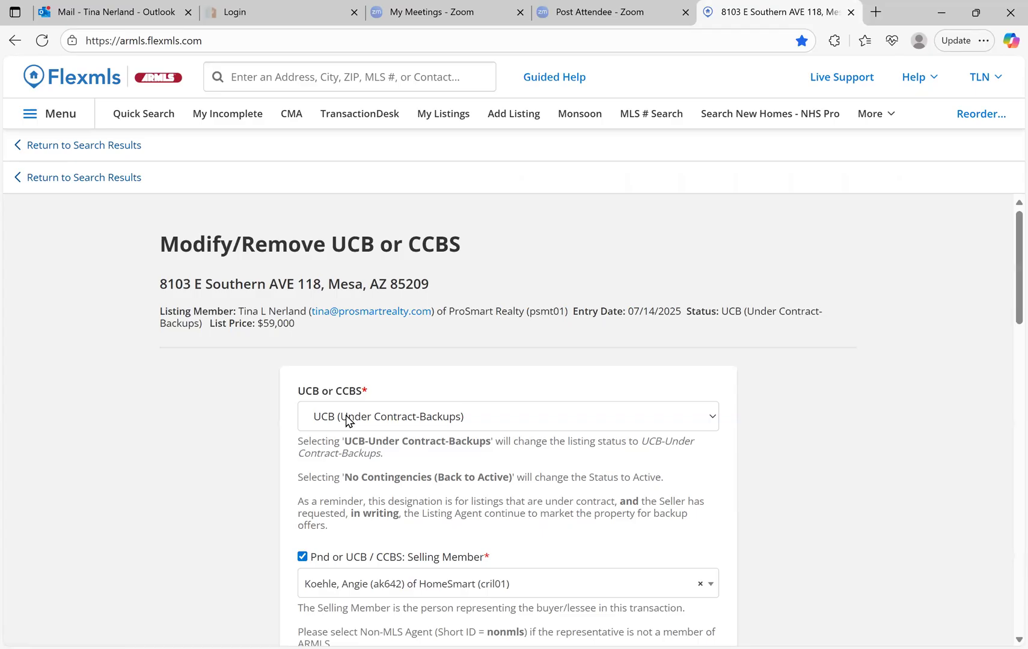
scroll(212, 483, "down", 2)
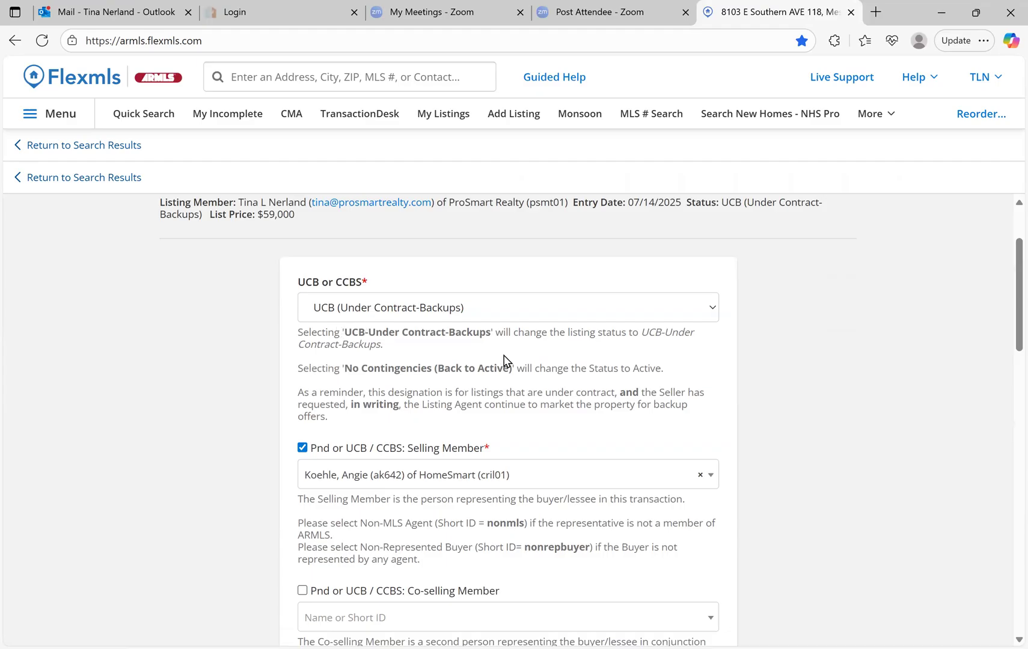
left_click(482, 313)
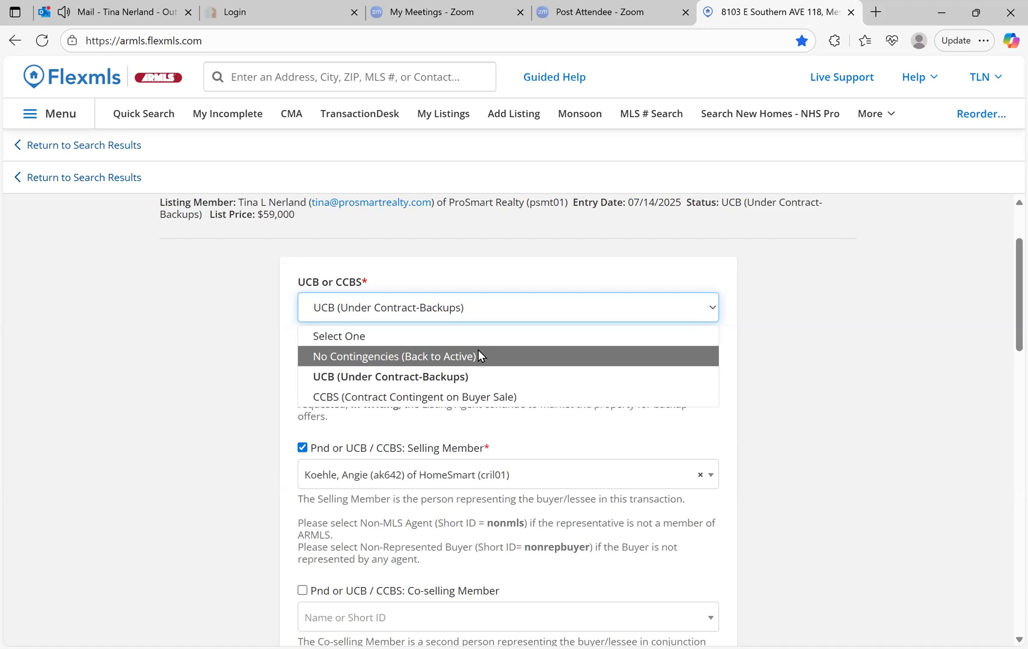
left_click(234, 334)
scroll(235, 334, "down", 15)
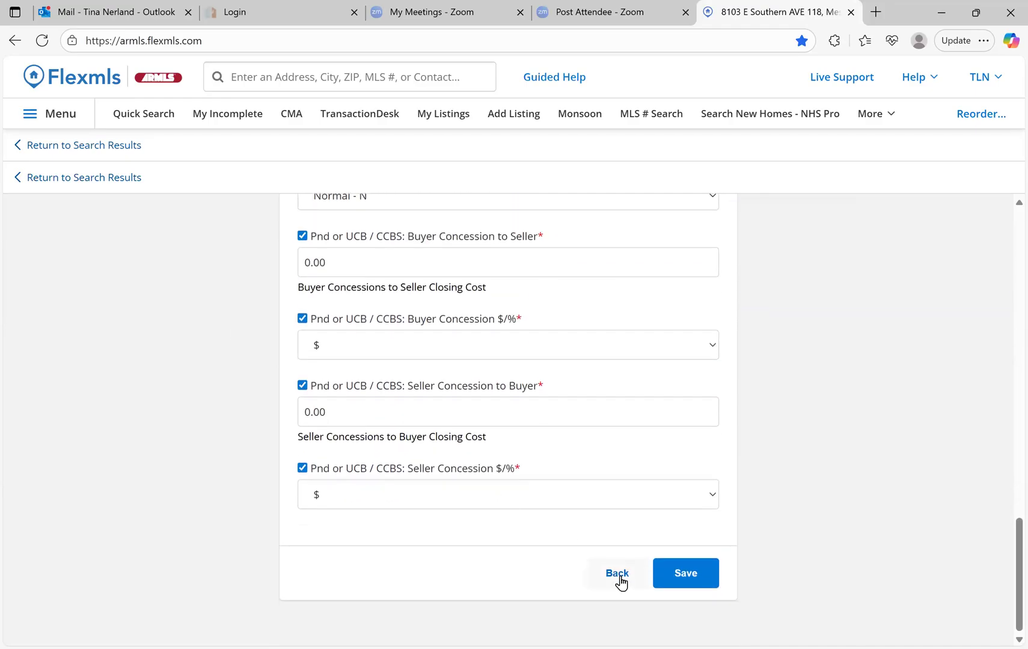
left_click(620, 577)
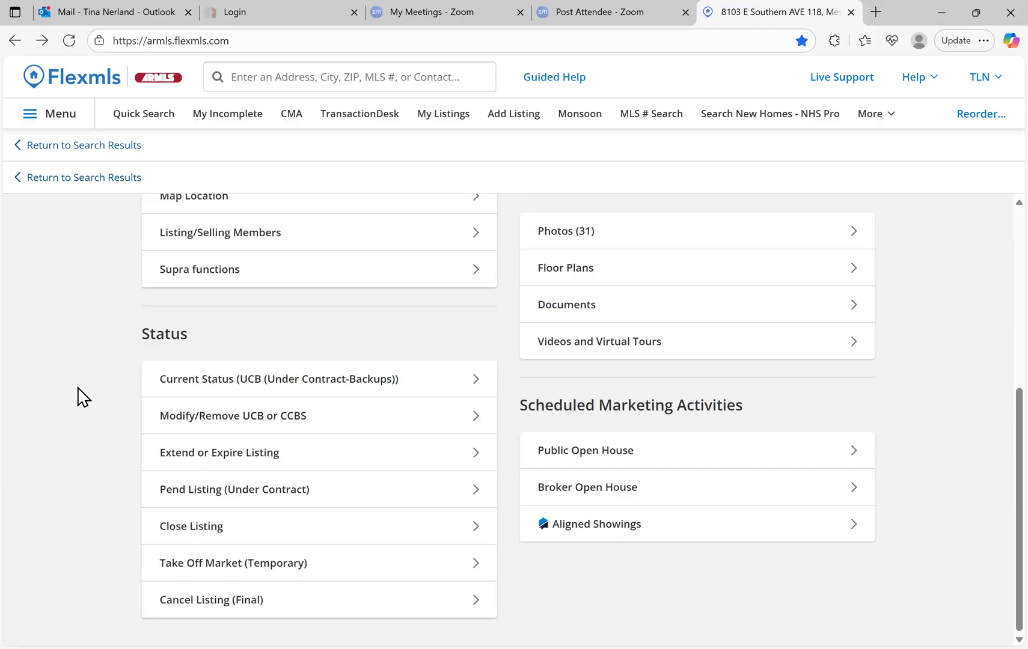
Step: Examine the Close Listing form from Selling Member through Seller Concession and return to the listing's change page without saving
left_click(217, 533)
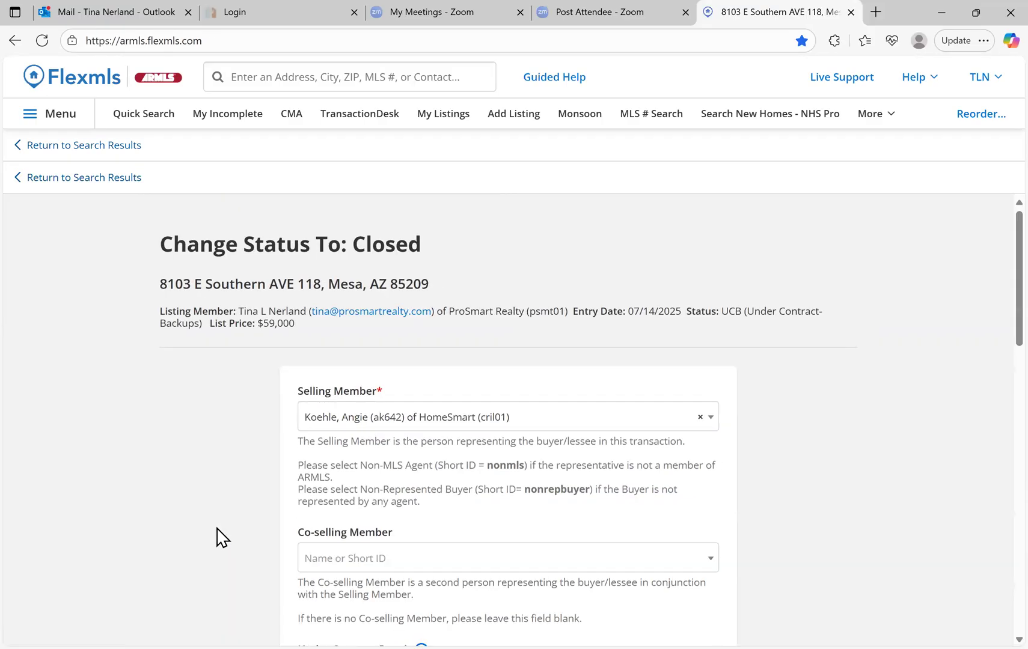
scroll(217, 533, "down", 5)
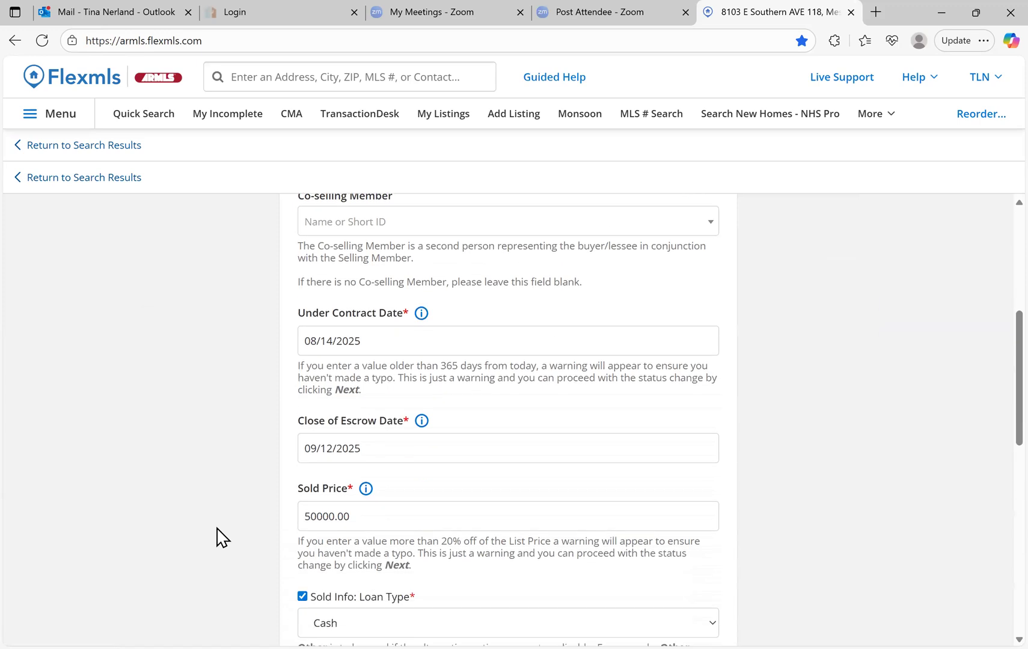
scroll(217, 534, "down", 3)
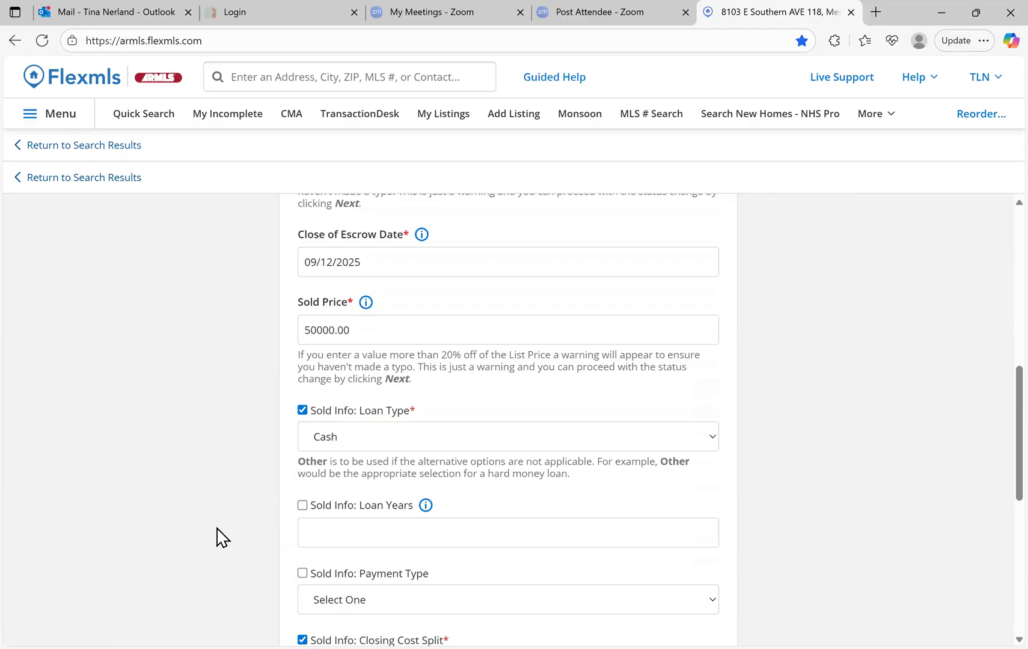
scroll(217, 537, "down", 7)
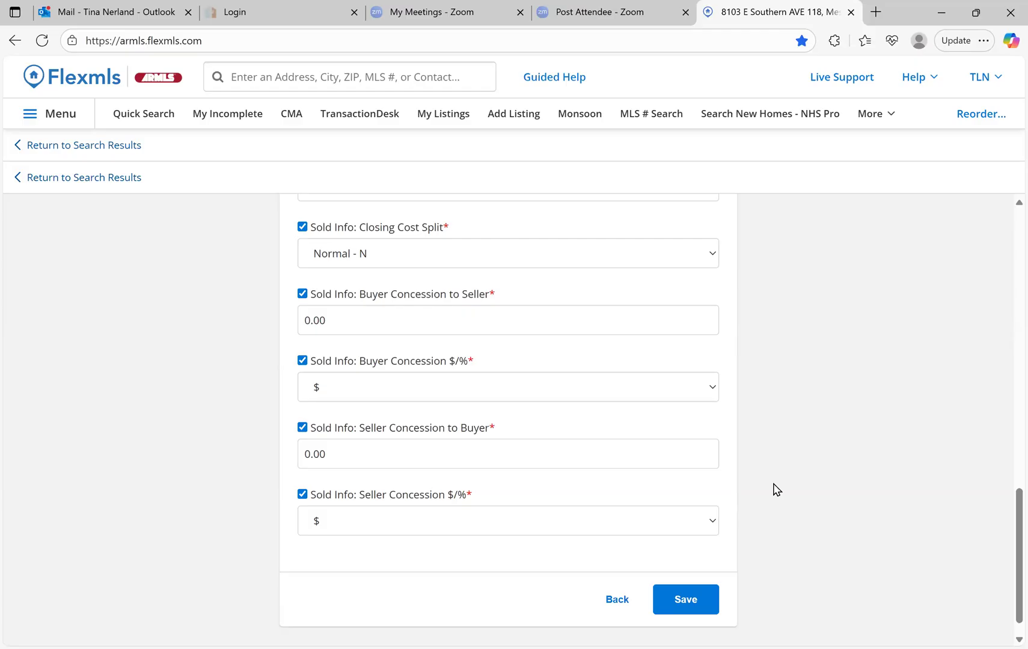
left_click(626, 601)
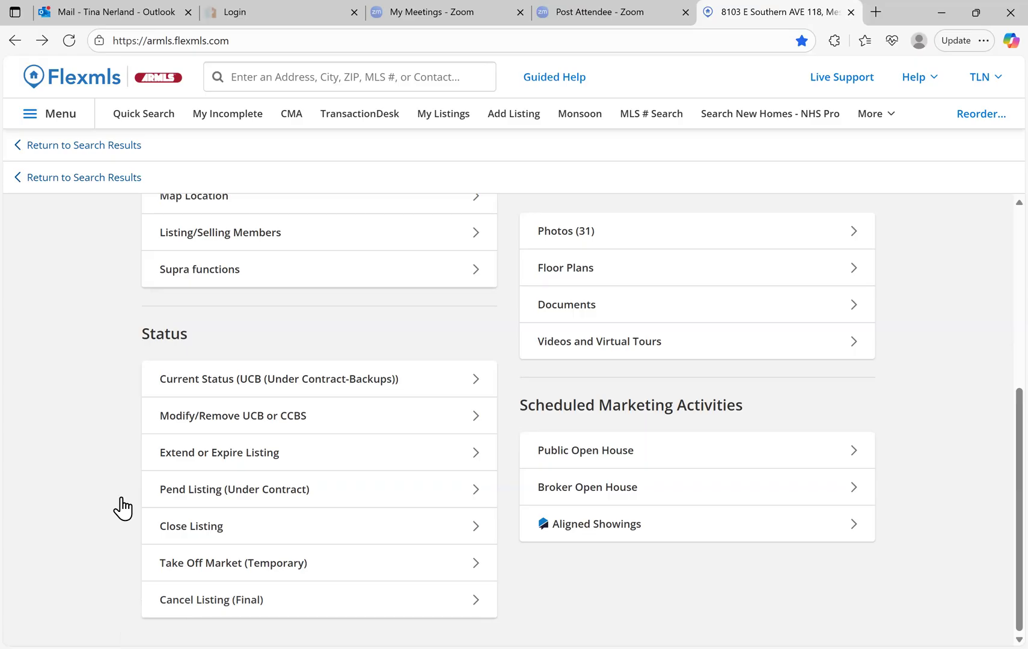
scroll(120, 505, "up", 5)
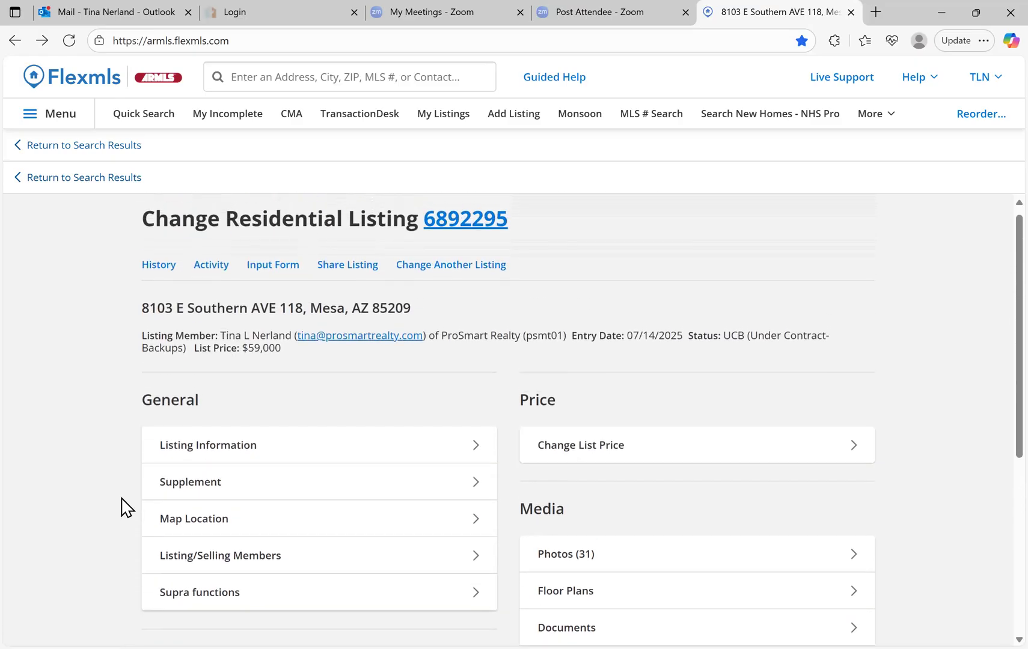